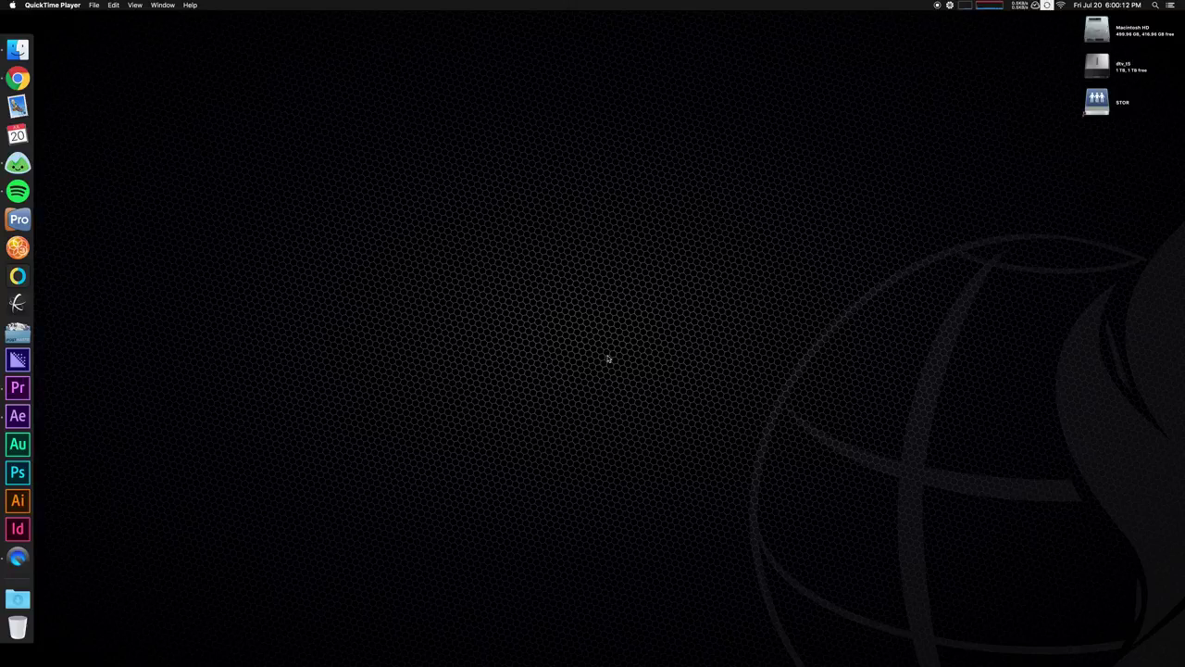
Open the STOR volume, browse to cc-files/_dcc-edit-common/09_highlight, and examine its After Effects and Premiere template files
double_click(1094, 104)
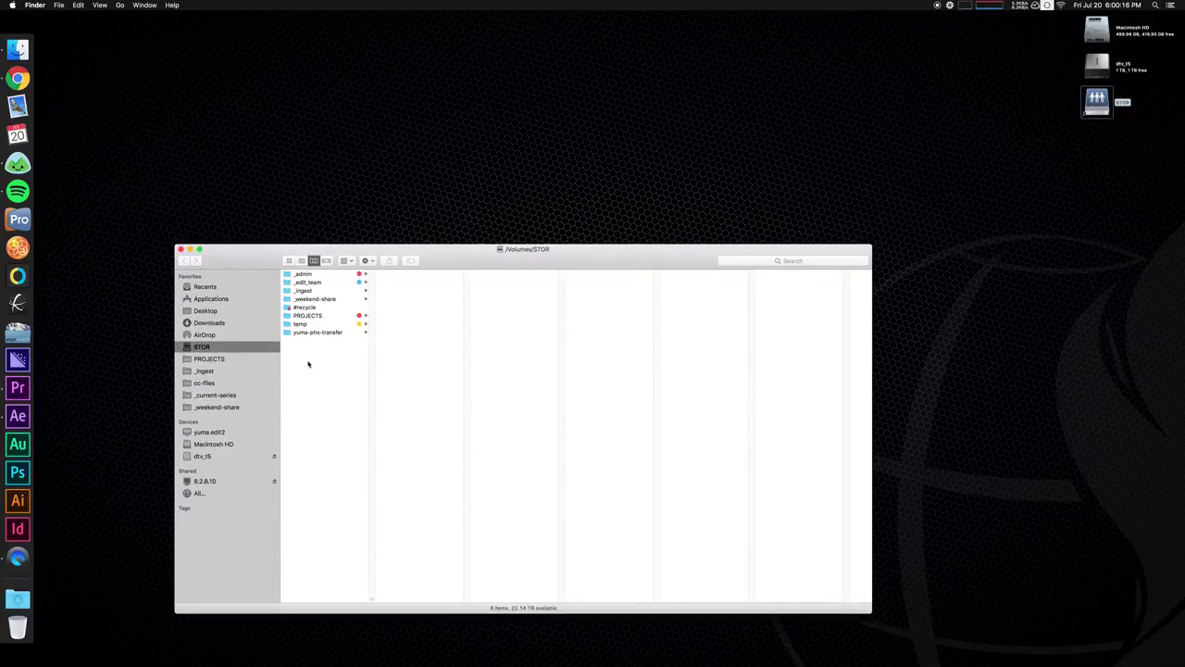
left_click(252, 383)
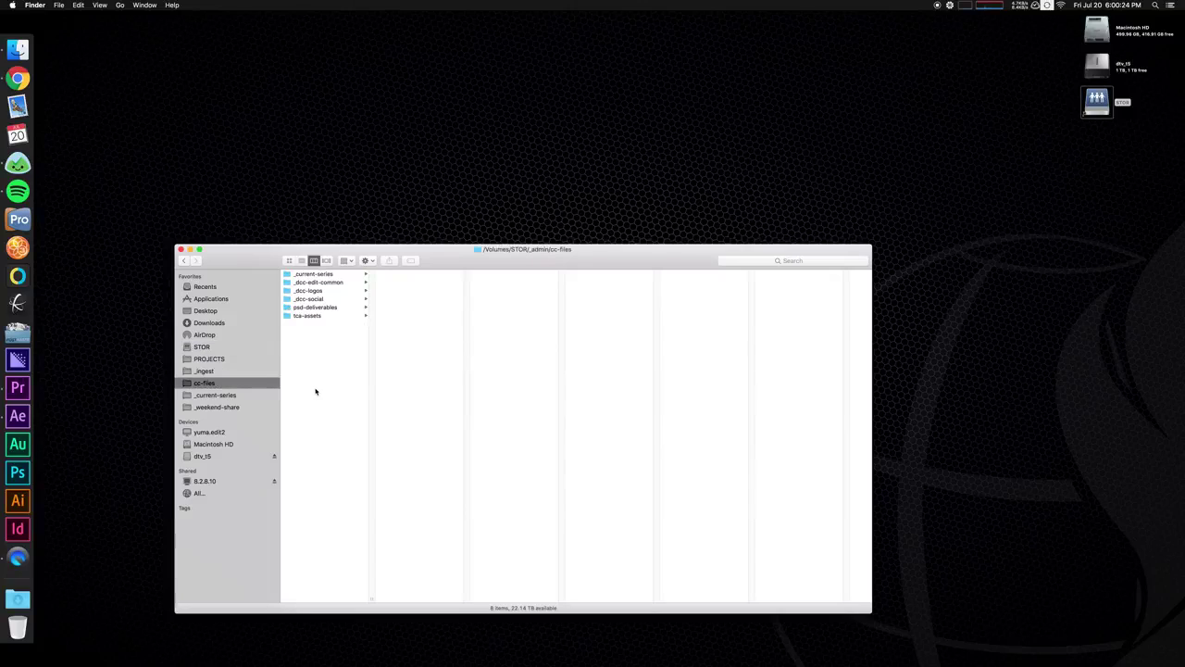
left_click(315, 282)
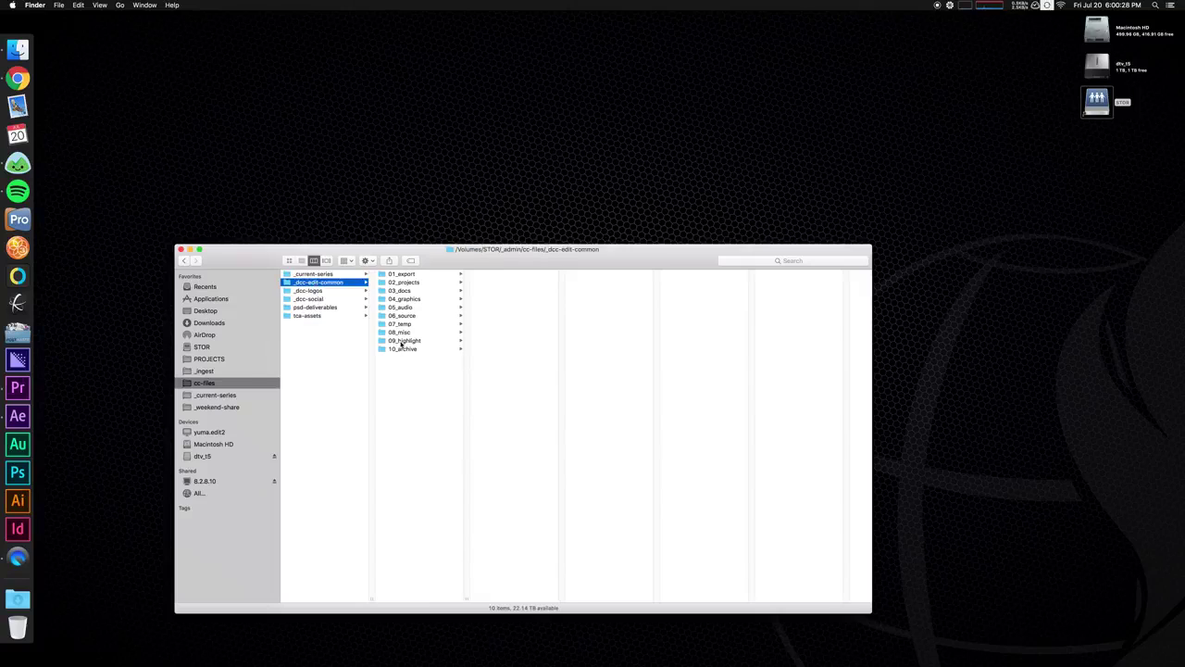
left_click(431, 339)
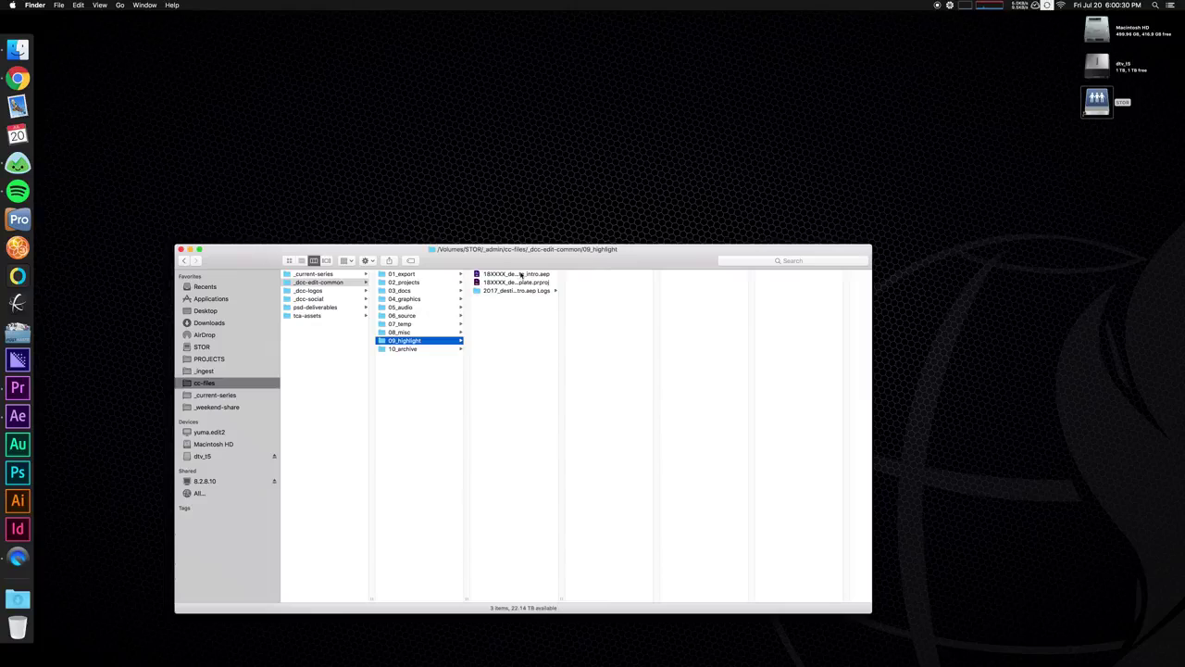
double_click(561, 598)
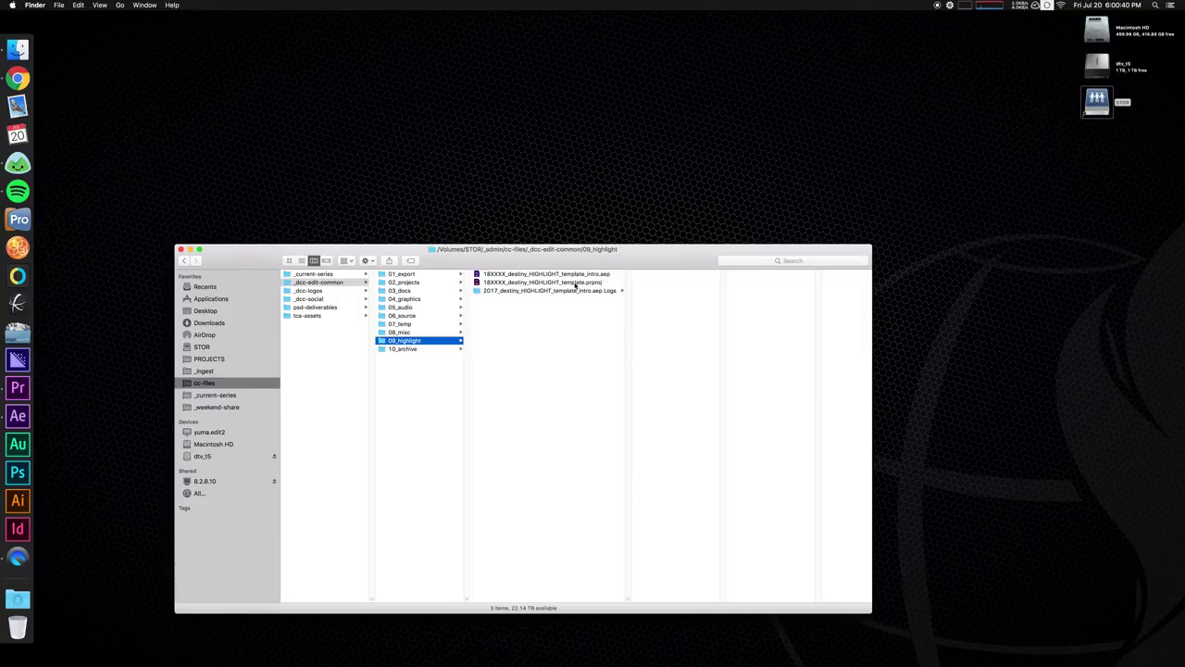
left_click(517, 274)
left_click(517, 283)
left_click(520, 274)
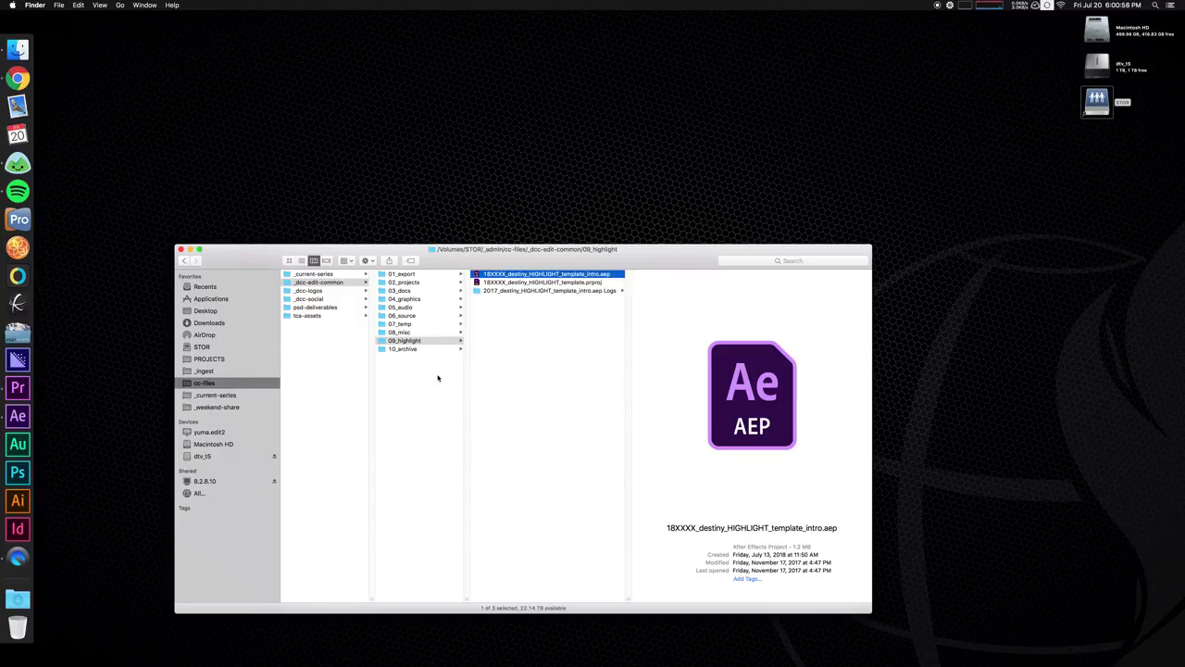
Try to open 18XXXX_destiny_HIGHLIGHT_template_intro.aep from STOR/_admin/cc-files/_dcc-edit-common/09_highlight in After Effects
left_click(201, 346)
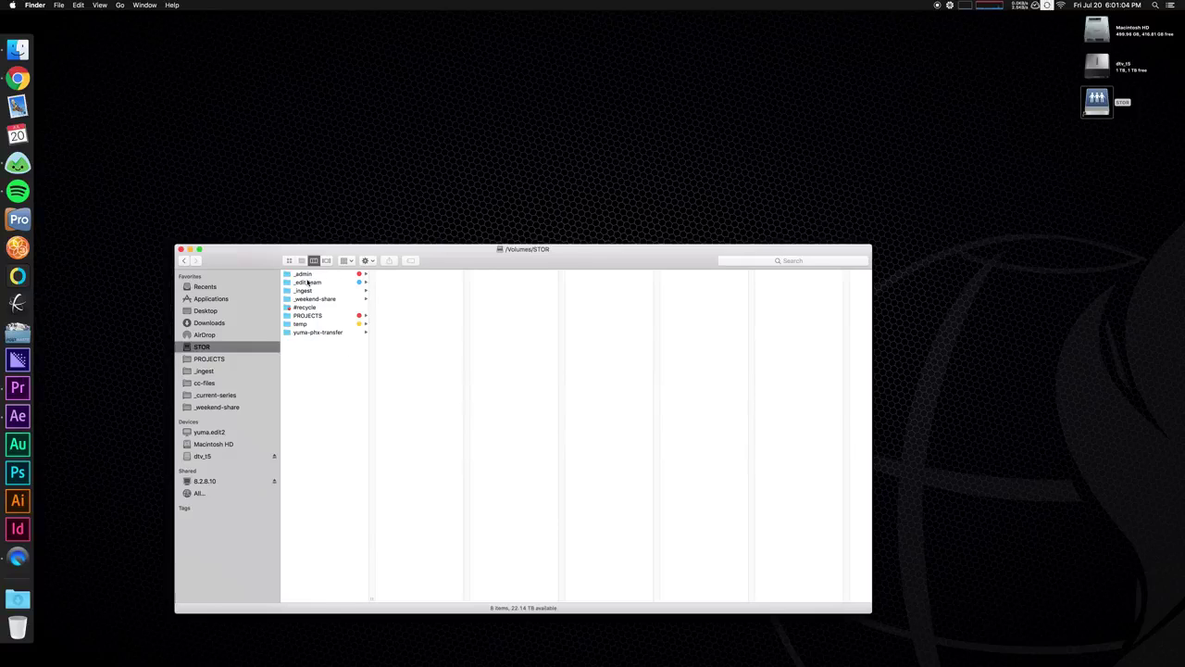
left_click(307, 275)
left_click(390, 299)
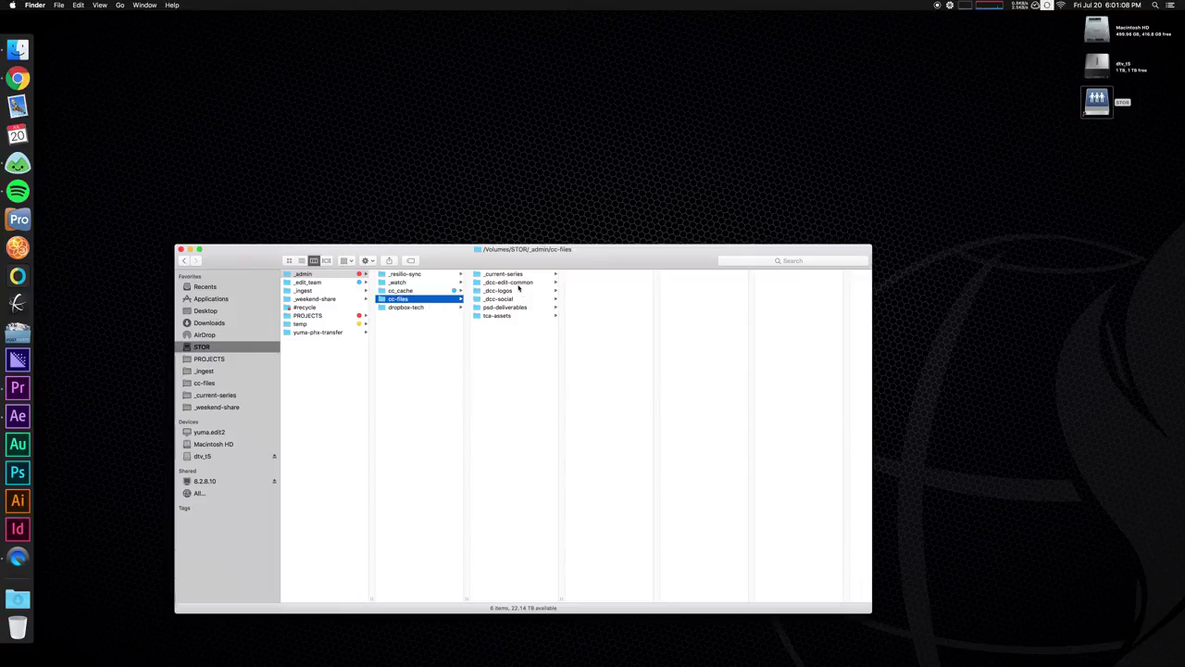
left_click(518, 283)
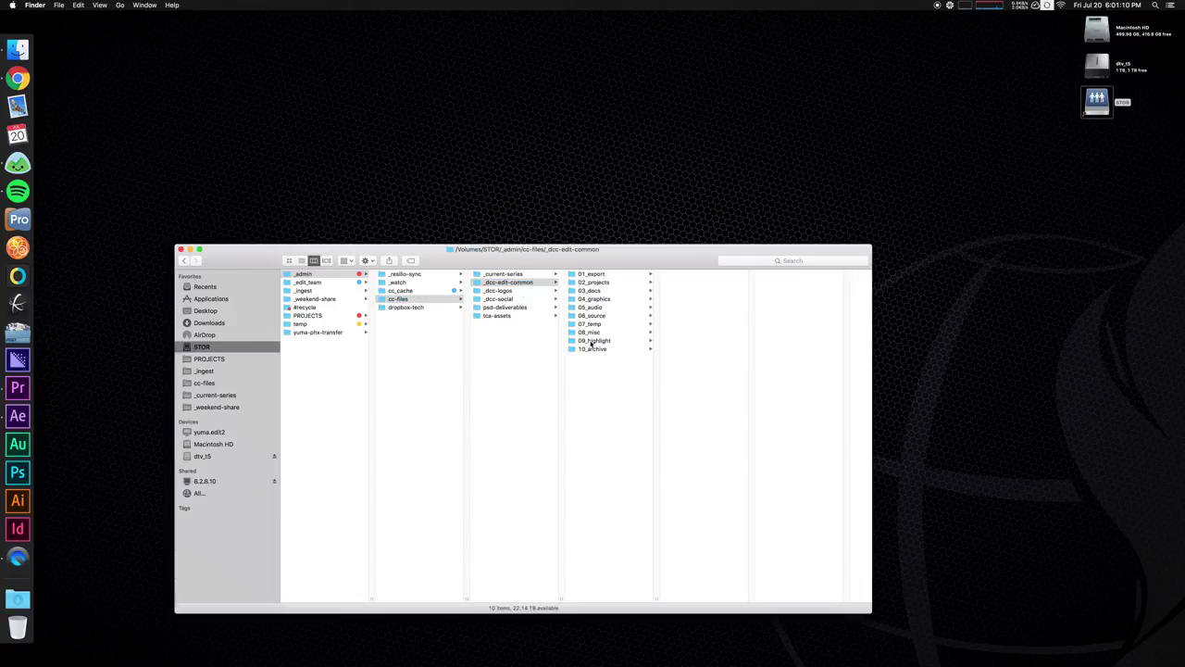
left_click(593, 340)
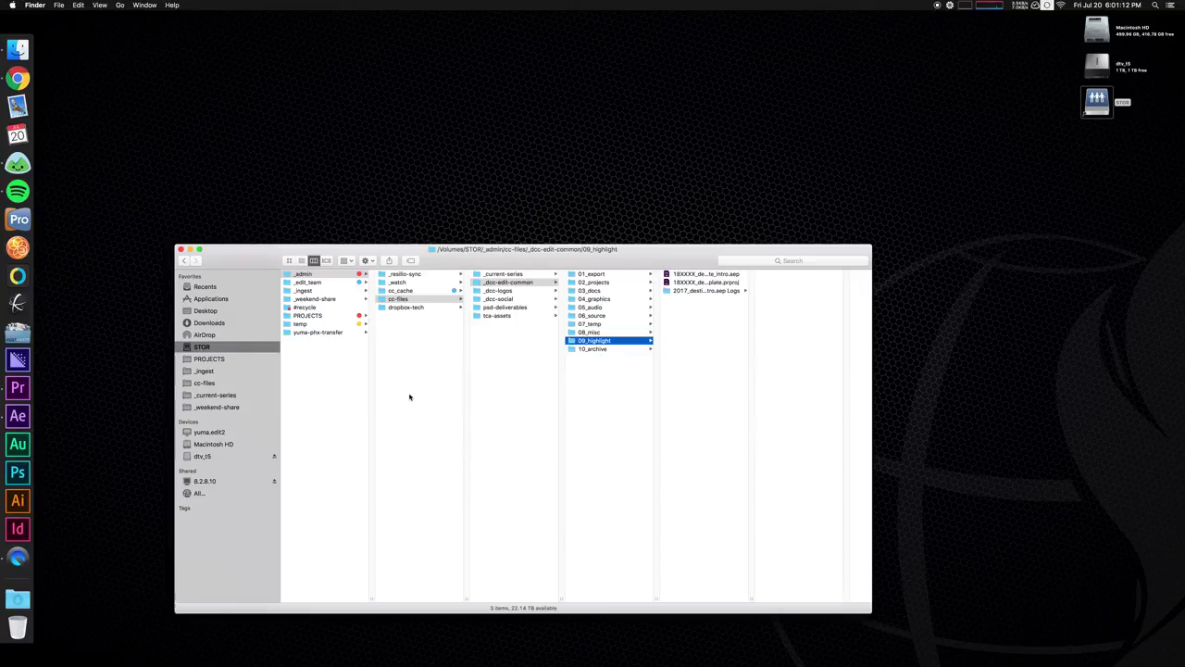
left_click(686, 275)
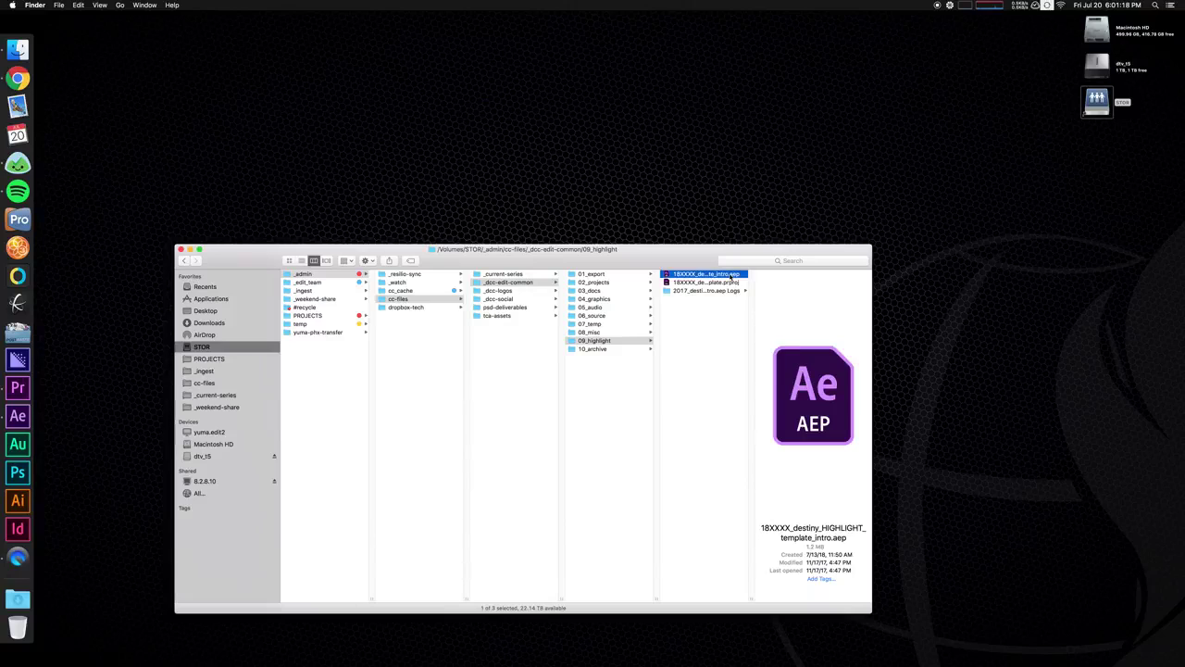
double_click(731, 277)
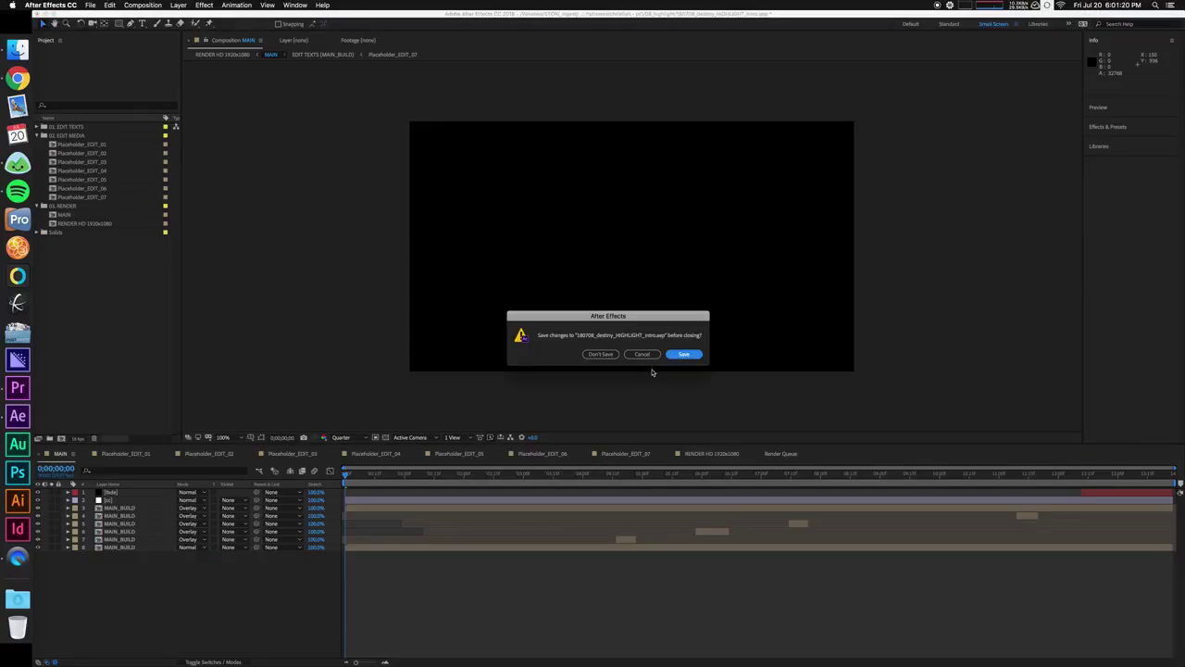
key("Return")
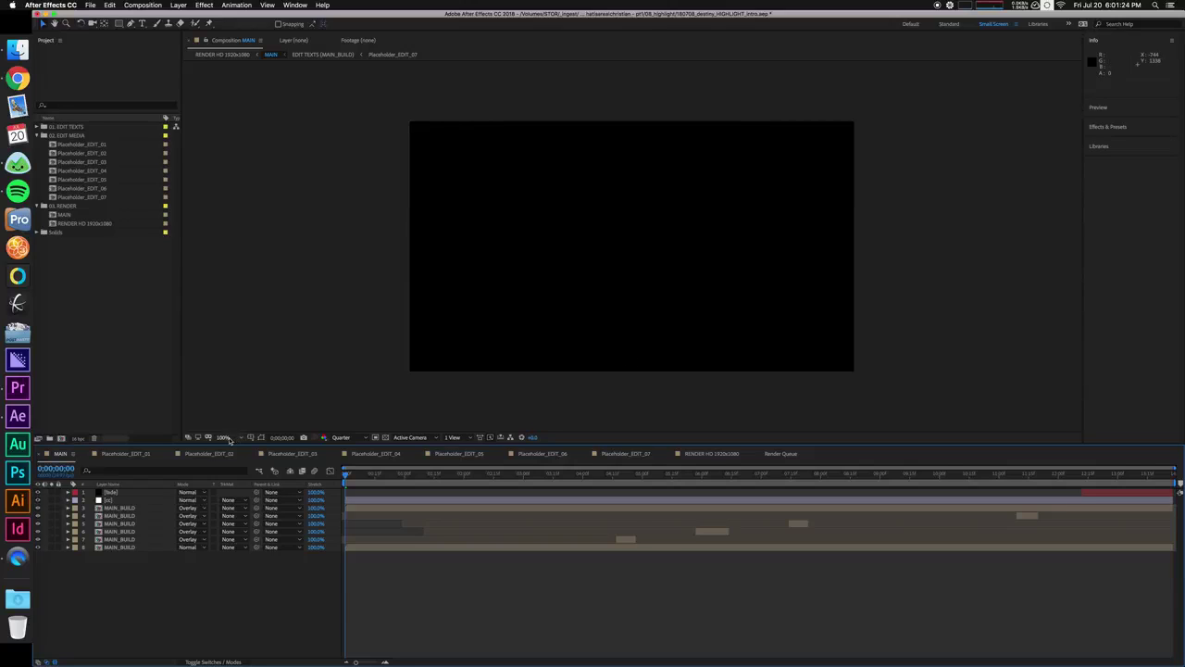
View the Placeholder_EDIT_02 composition's timeline and return to Placeholder_EDIT_01
left_click(146, 454)
left_click(198, 454)
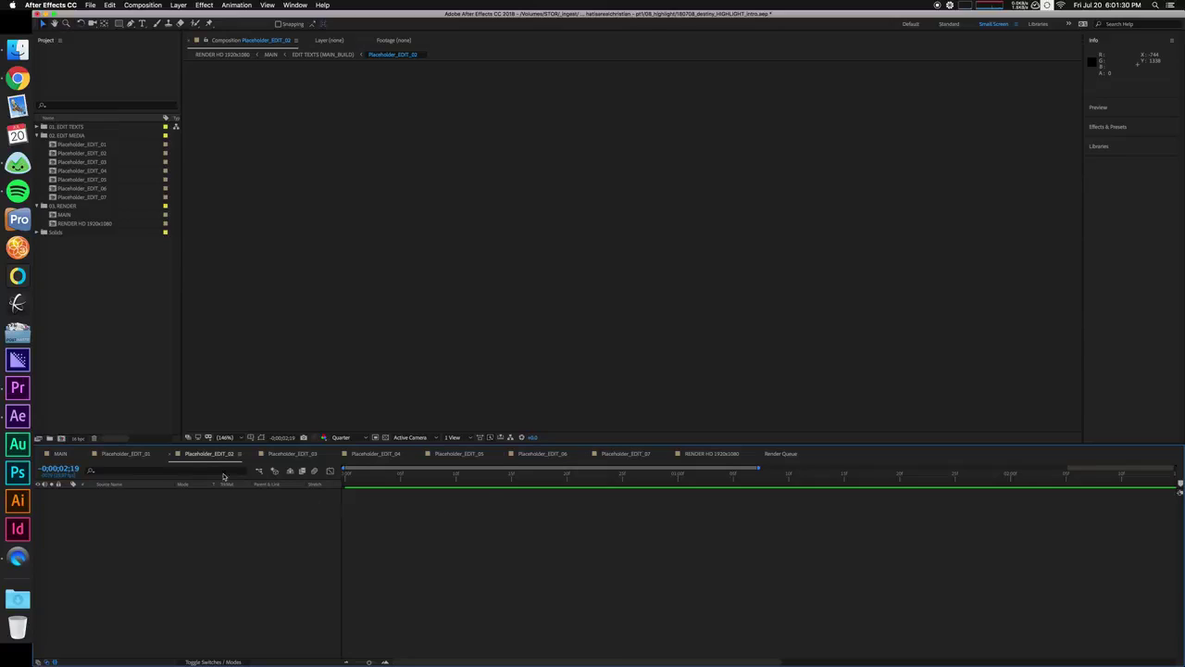
left_click(133, 454)
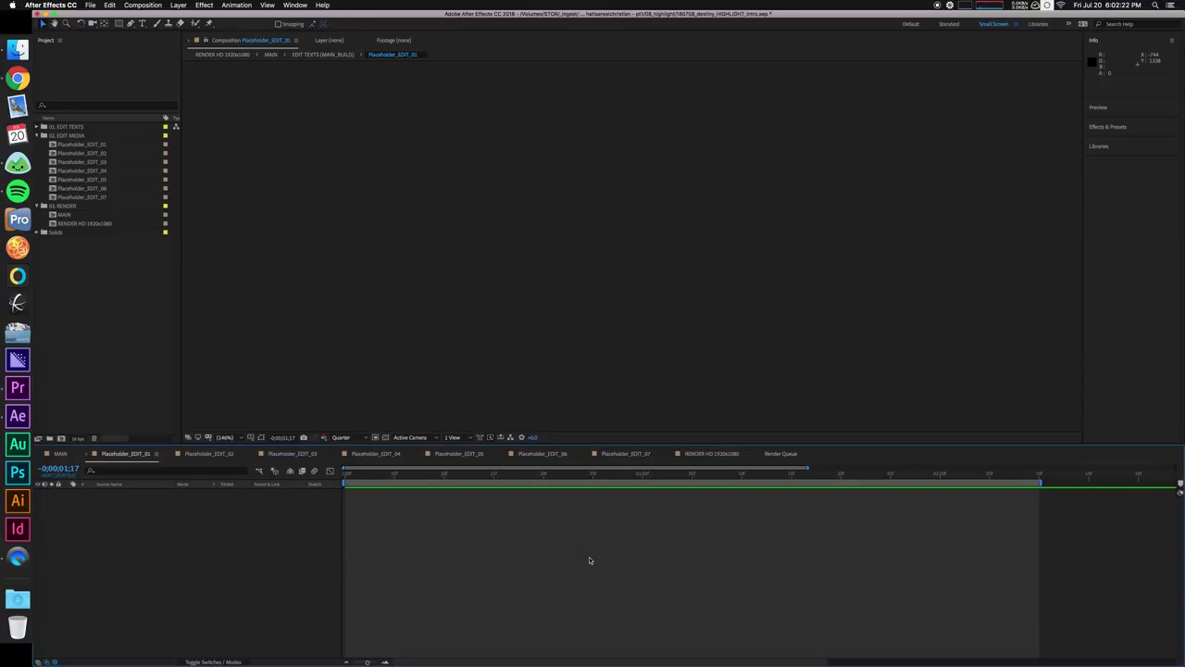
Switch to Finder, open the _ingest/_ingest-2018 folder on STOR, and widen the column to show full folder names
left_click(18, 49)
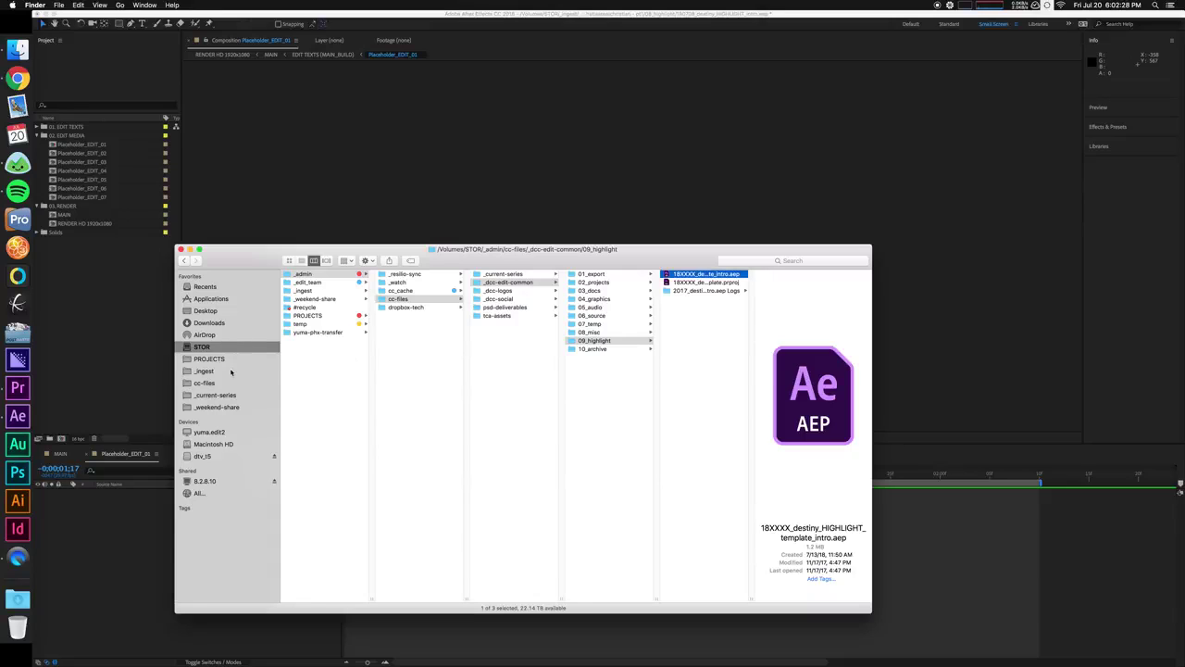
left_click(231, 371)
left_click(245, 346)
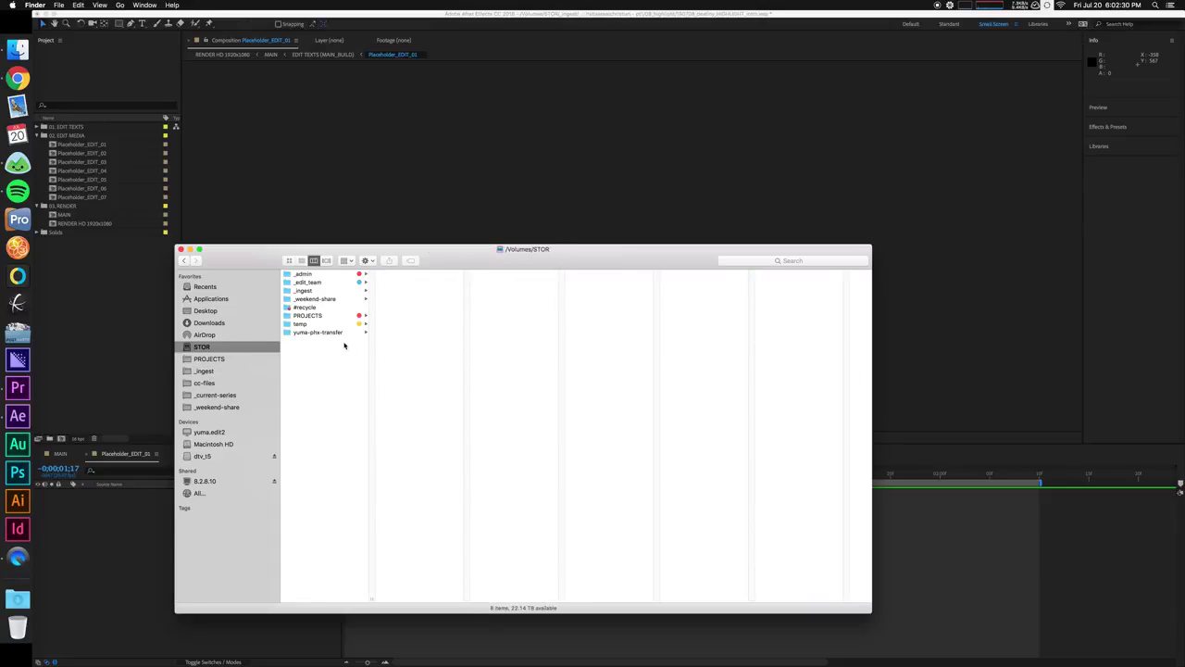
left_click(324, 290)
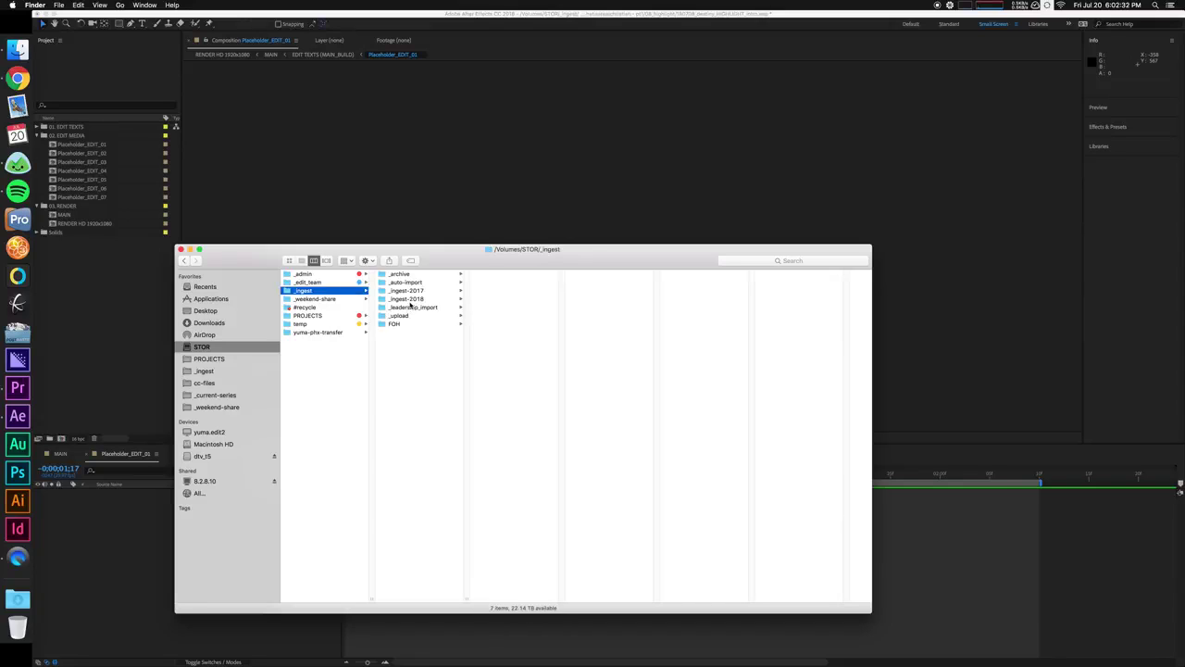
left_click(409, 298)
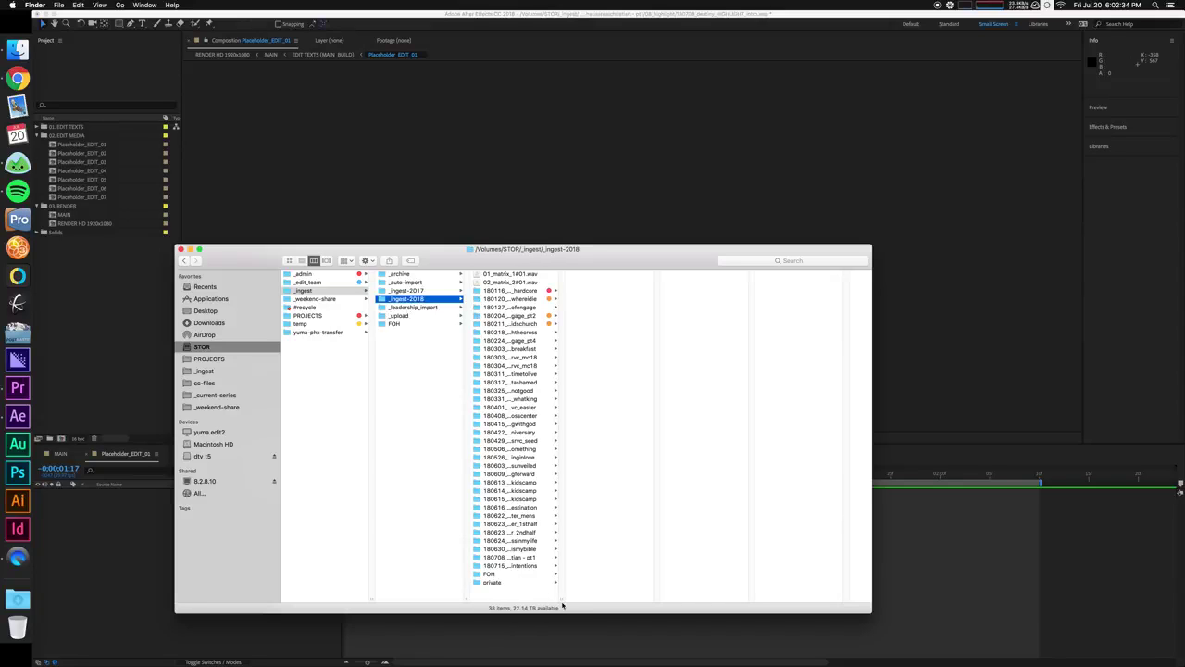
double_click(561, 599)
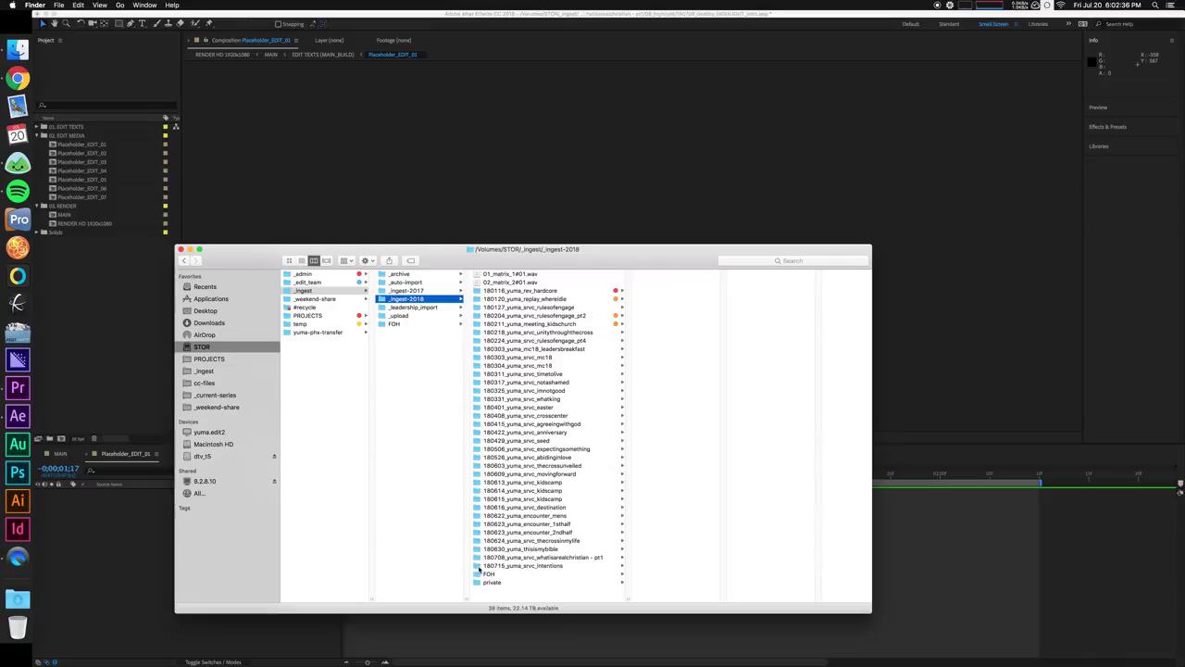
Look for footage in the b-roll folder under 180715_yuma_srvc_intentions/06_source
left_click(542, 566)
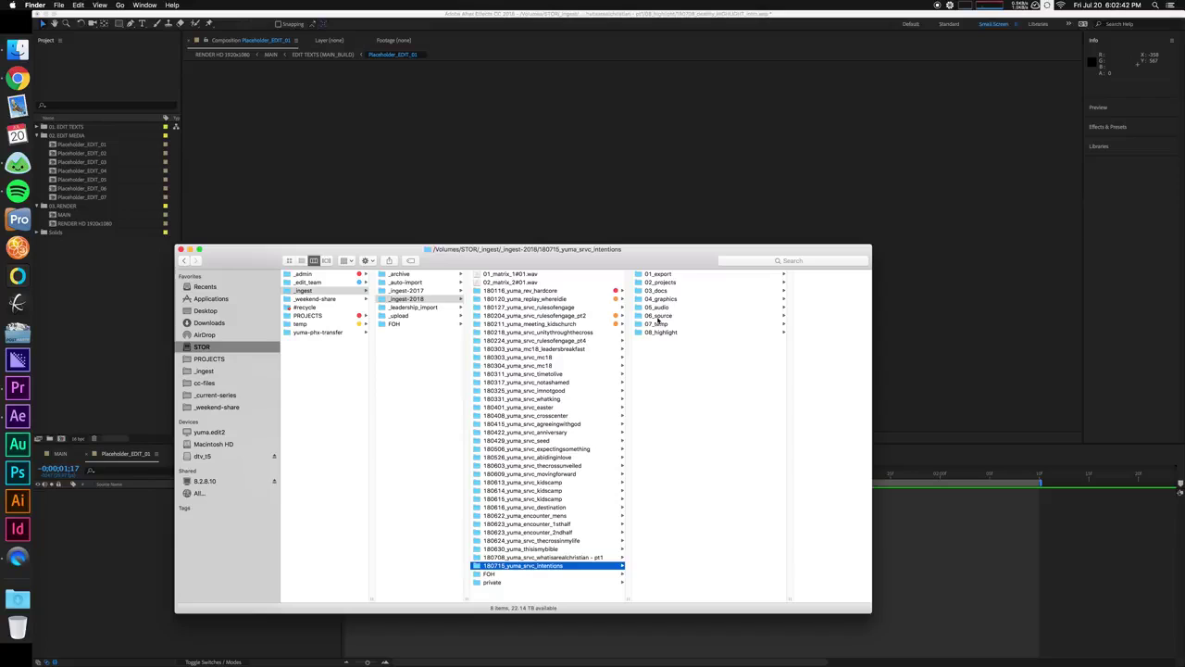
left_click(657, 317)
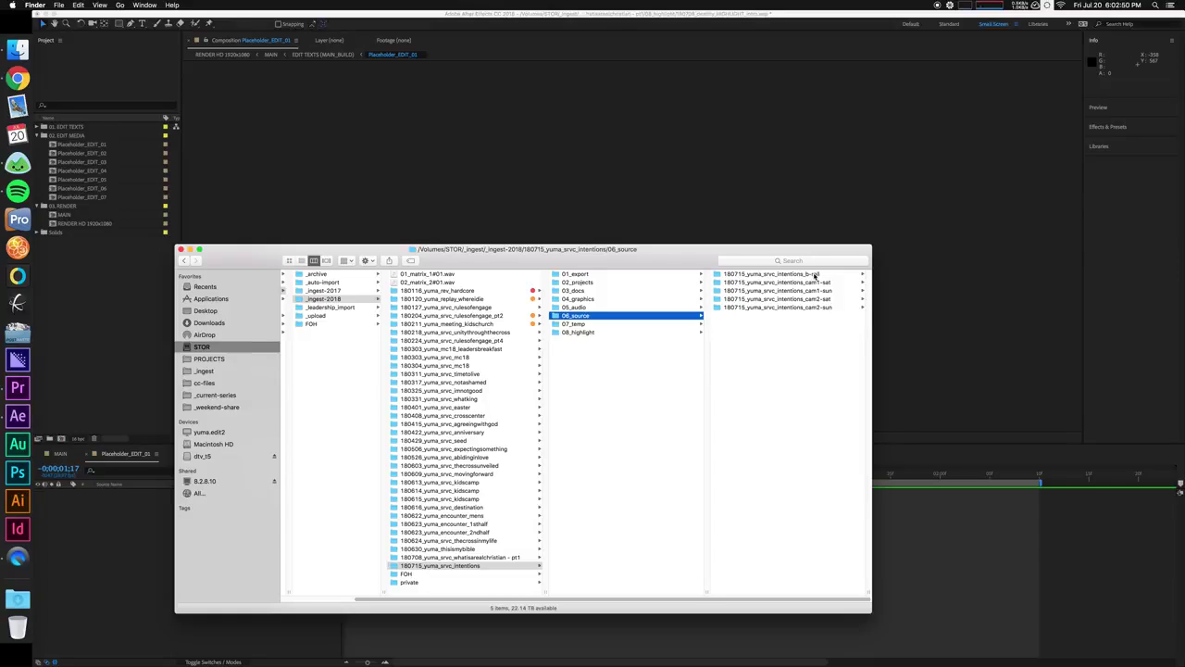
left_click(815, 275)
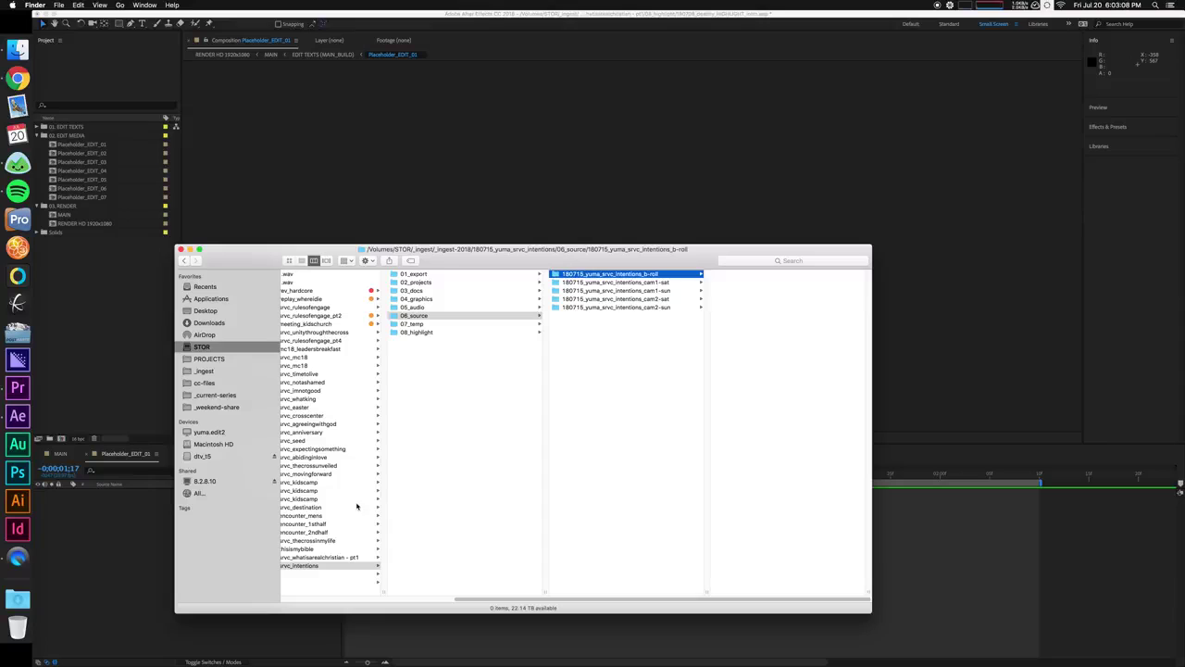
left_click(17, 559)
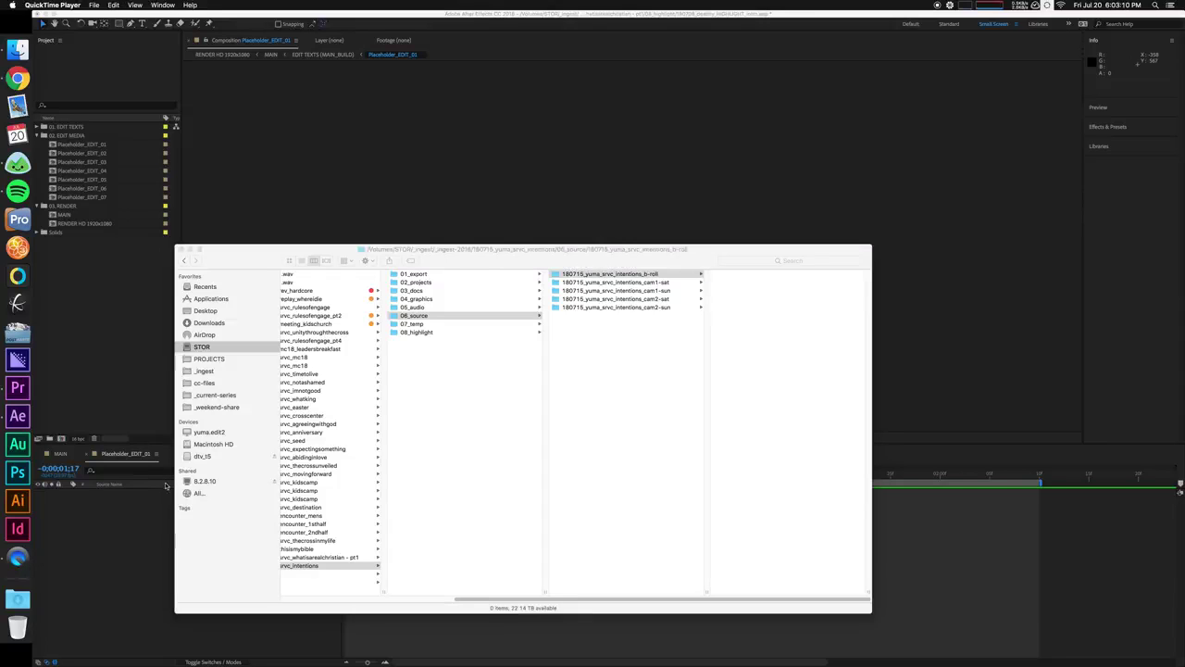
left_click(439, 519)
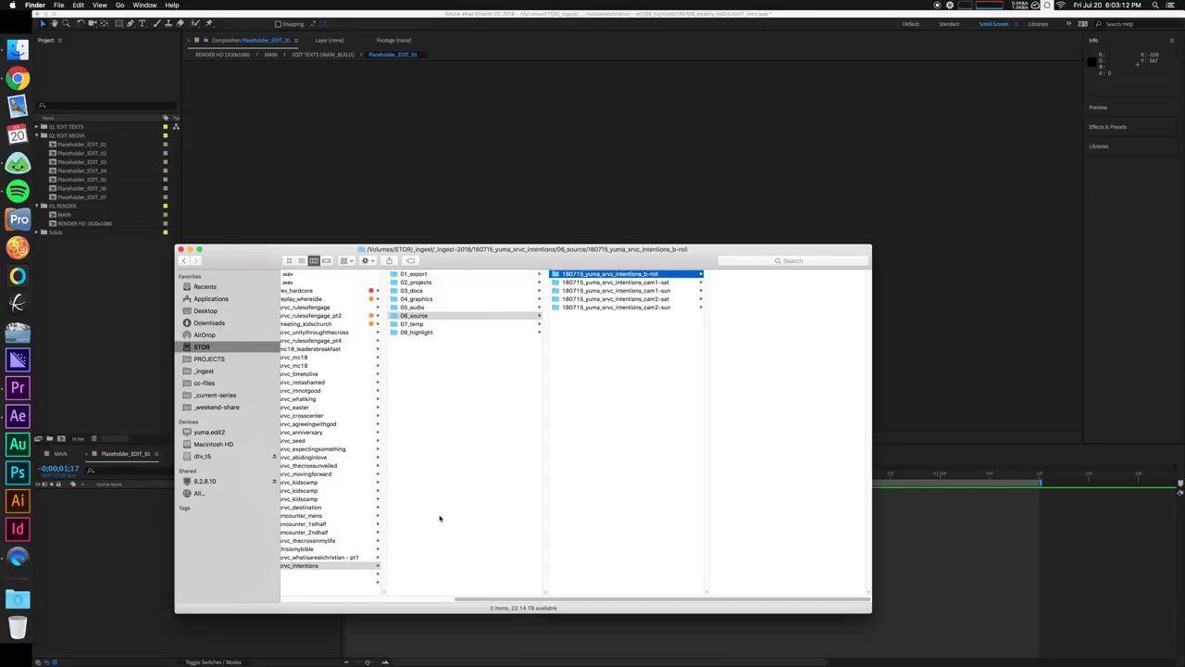
Open the b-roll folder under 180708_yuma_srvc_whatisarealchristian - pt1/06_source and find its MOV clips
left_click(370, 557)
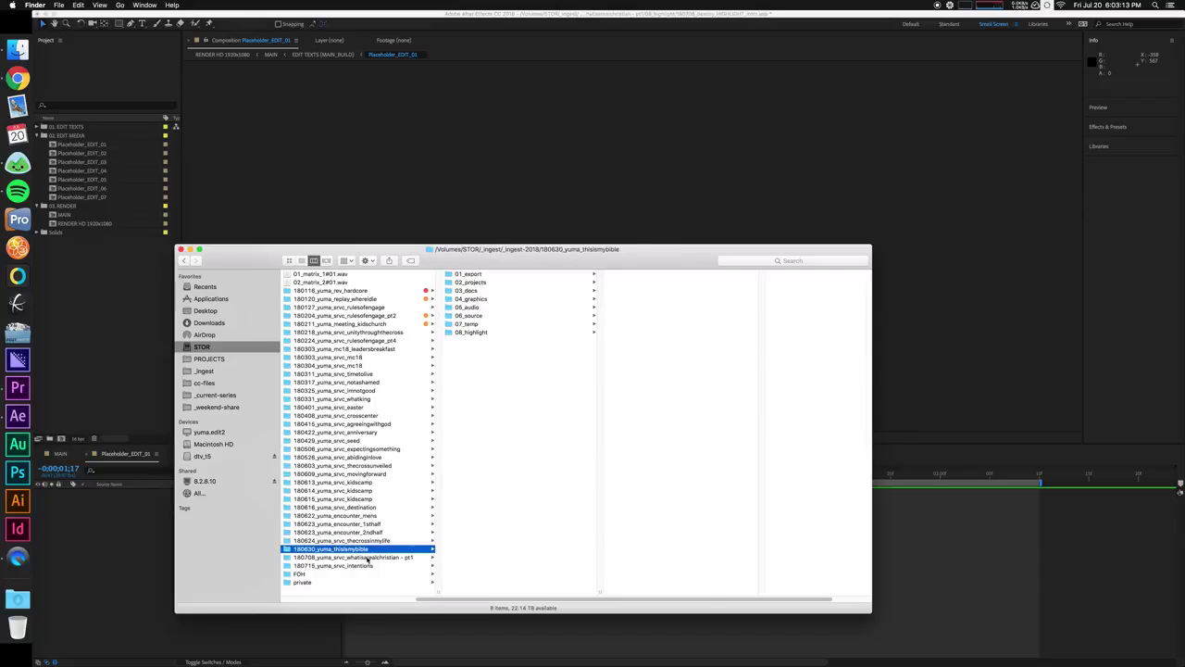
left_click(469, 316)
left_click(687, 274)
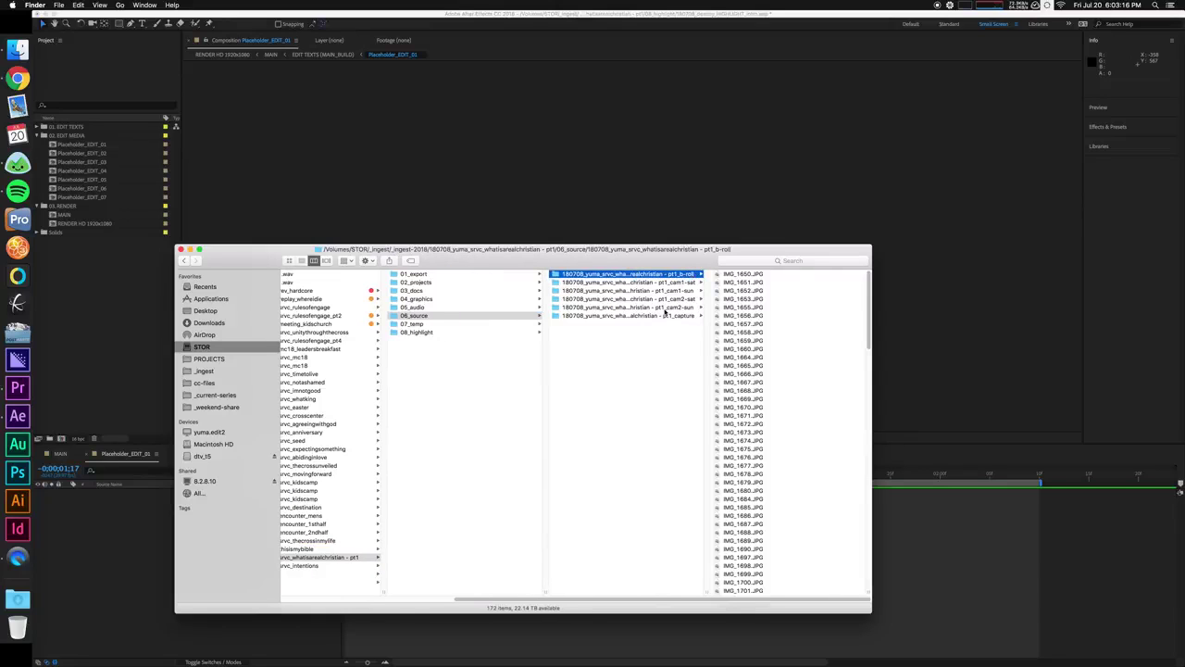
scroll(762, 444, "down", 15)
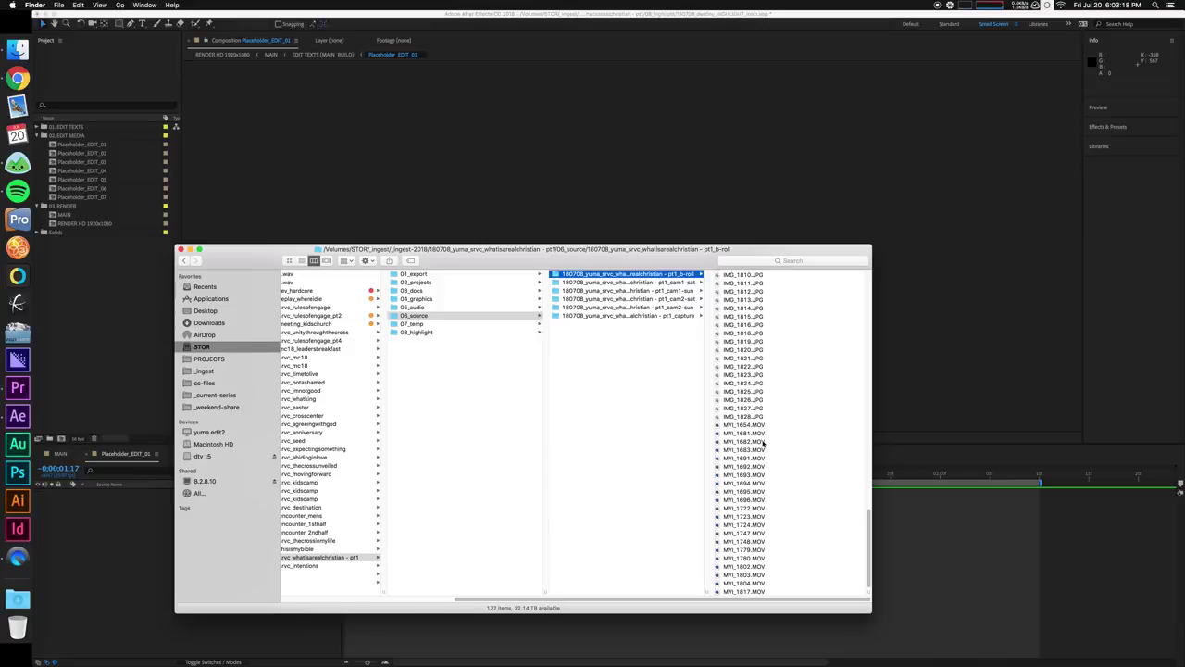
Add the MVI_1654.MOV clip from the b-roll folder to the Placeholder_EDIT_01 timeline in After Effects
left_click(765, 424)
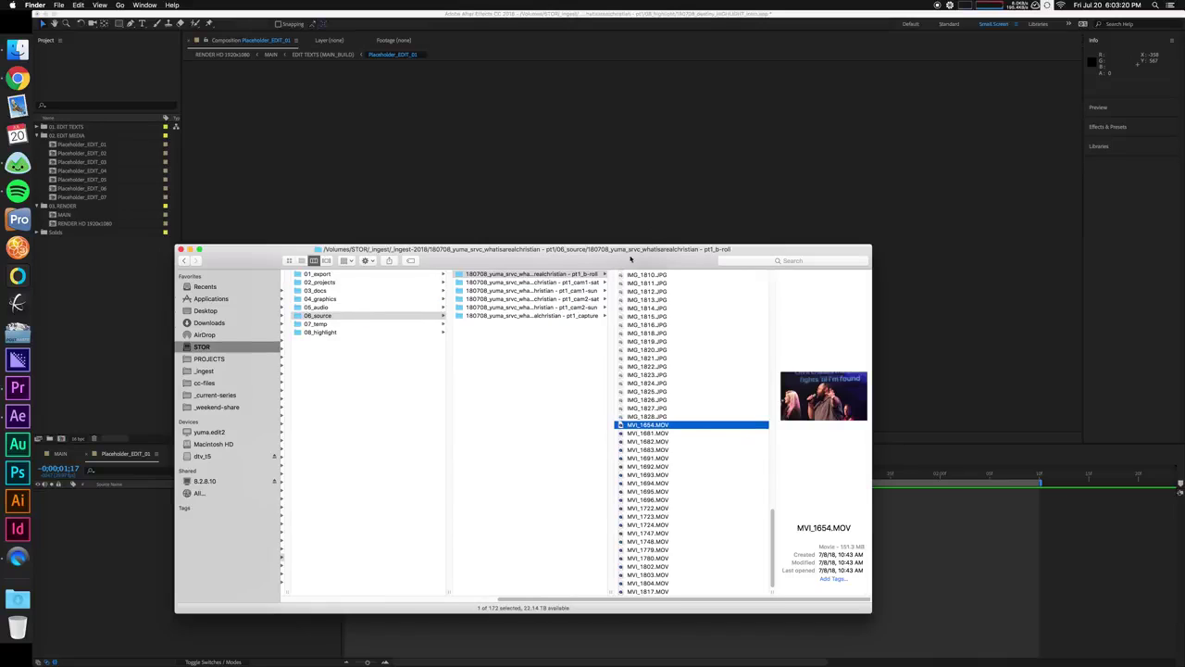
left_click_drag(630, 259, 741, 220)
left_click_drag(721, 394, 135, 556)
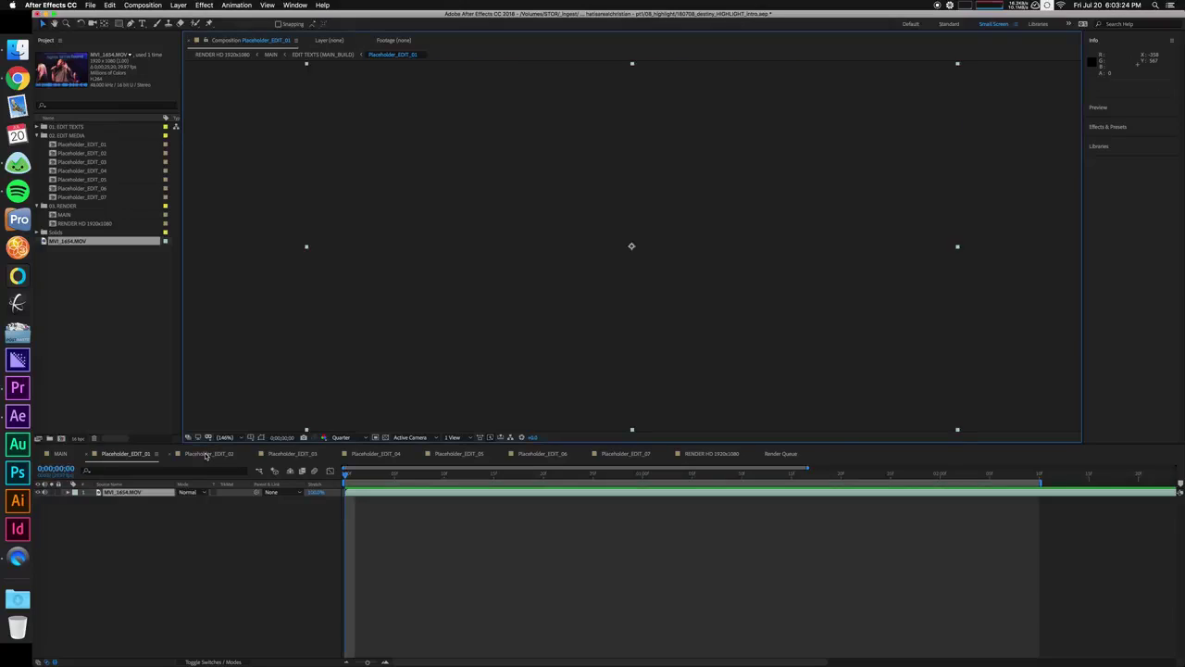
Open the Placeholder_EDIT_02 composition, switch to Finder, and select MVI_1681.MOV in the b-roll folder
left_click(205, 453)
key("super+Tab")
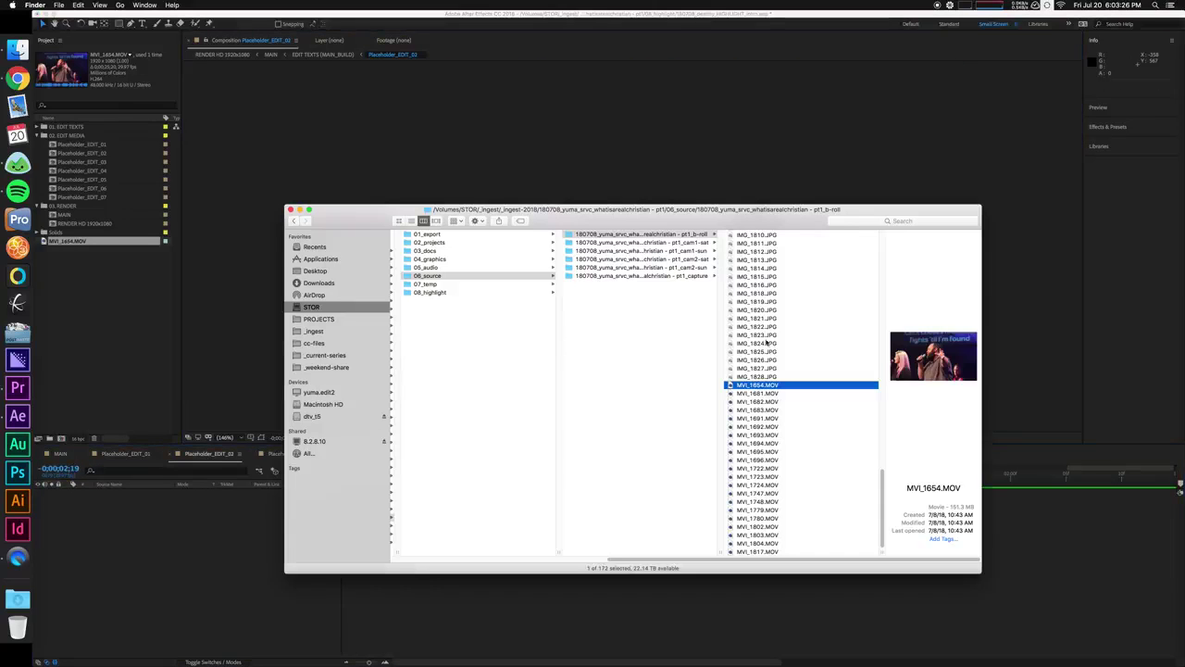
left_click(768, 393)
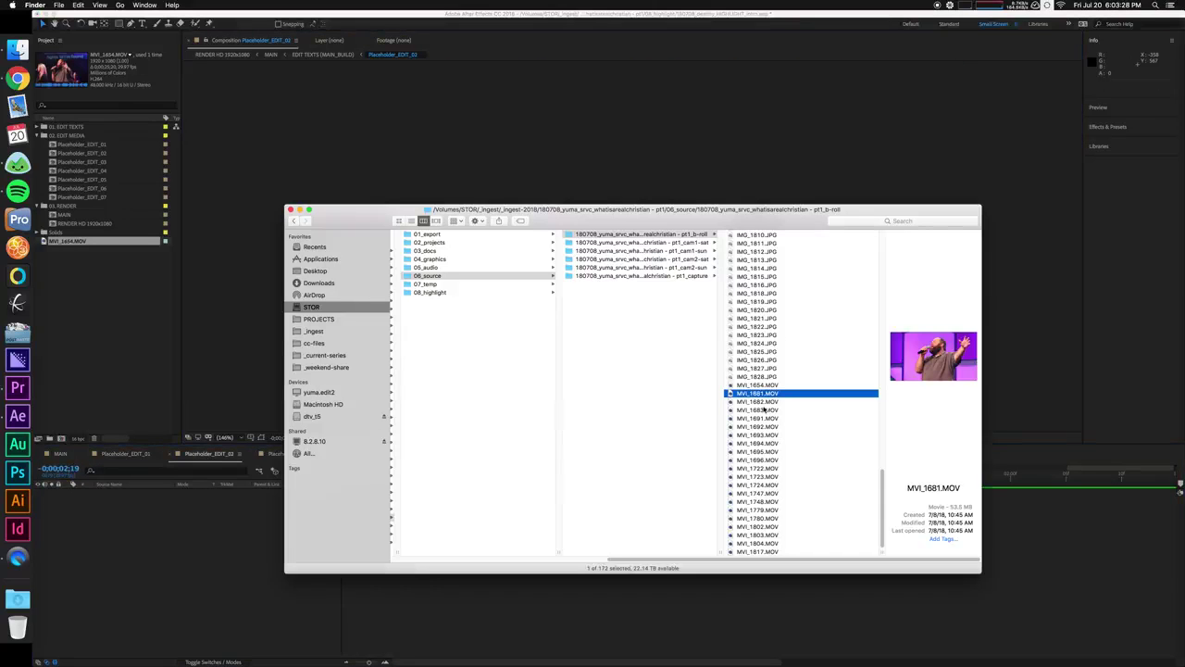
Return to After Effects, delete the MVI_1654.MOV layer from Placeholder_EDIT_01, and switch back to Finder's b-roll folder
key("super+Tab")
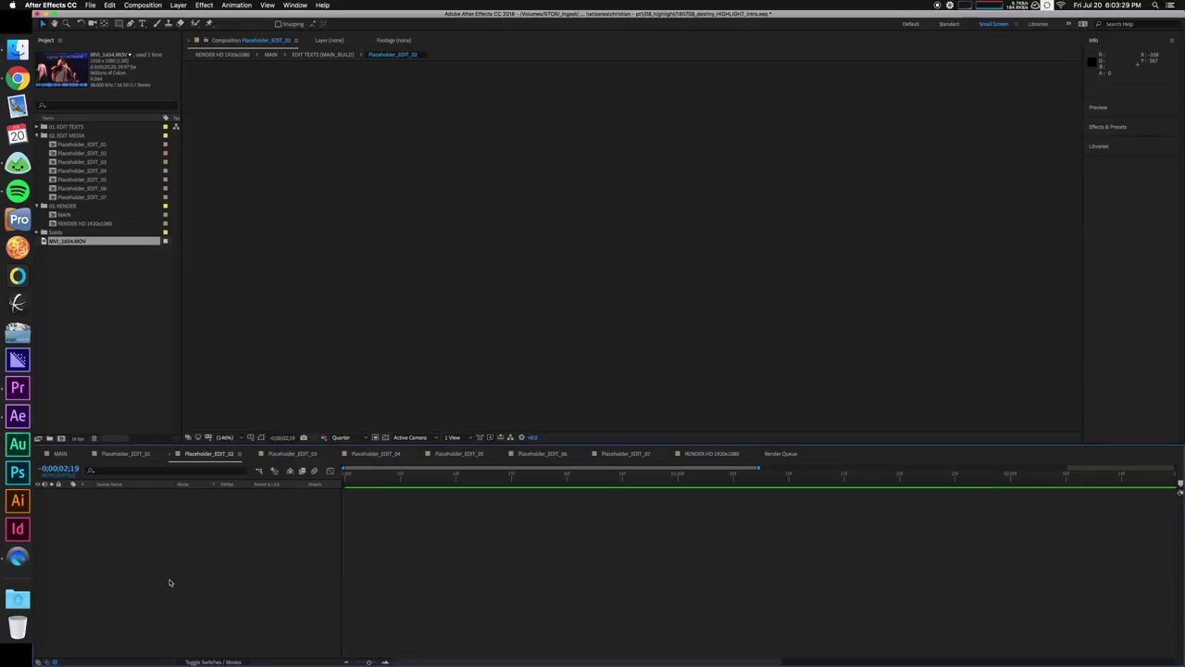
left_click(126, 454)
key("Delete")
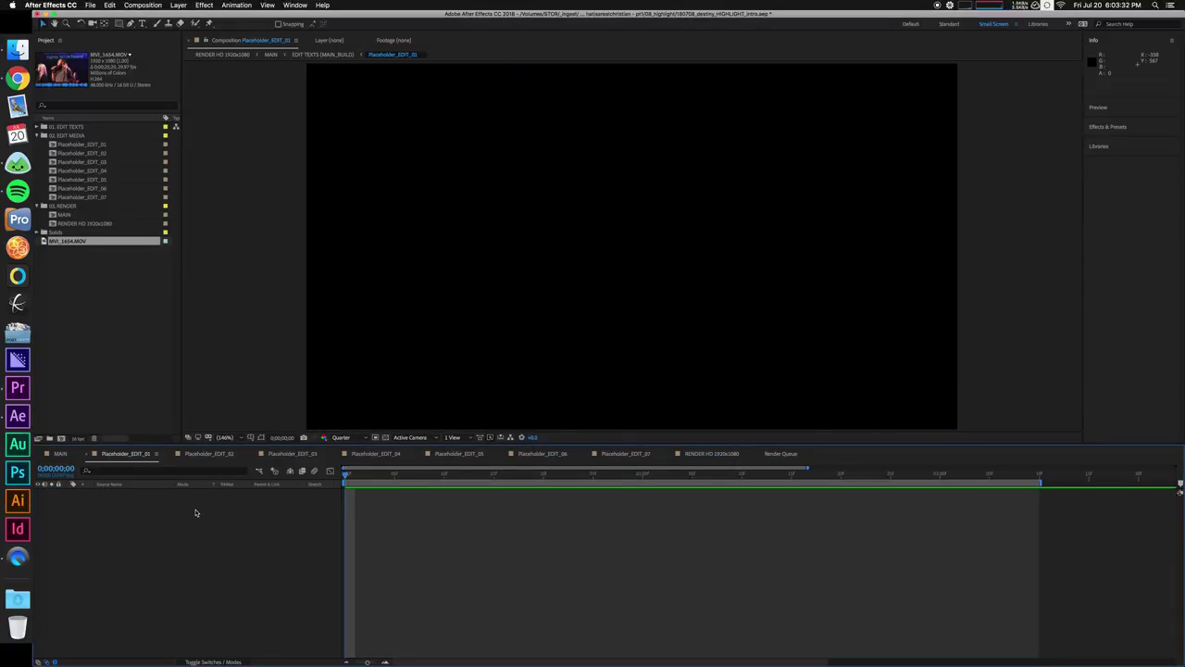
key("super+Tab")
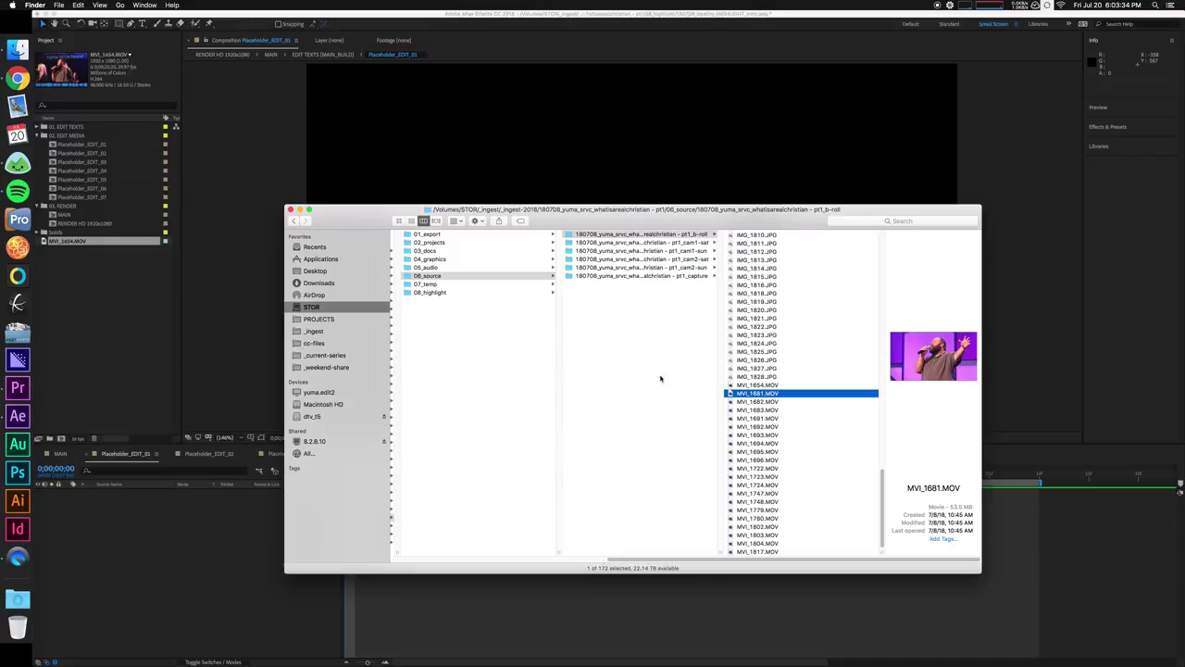
Preview clips in Finder's b-roll folder and add MVI_1654.MOV to the Placeholder_EDIT_01 timeline in After Effects
scroll(636, 546, "right", 3)
scroll(629, 555, "left", 3)
left_click(765, 401)
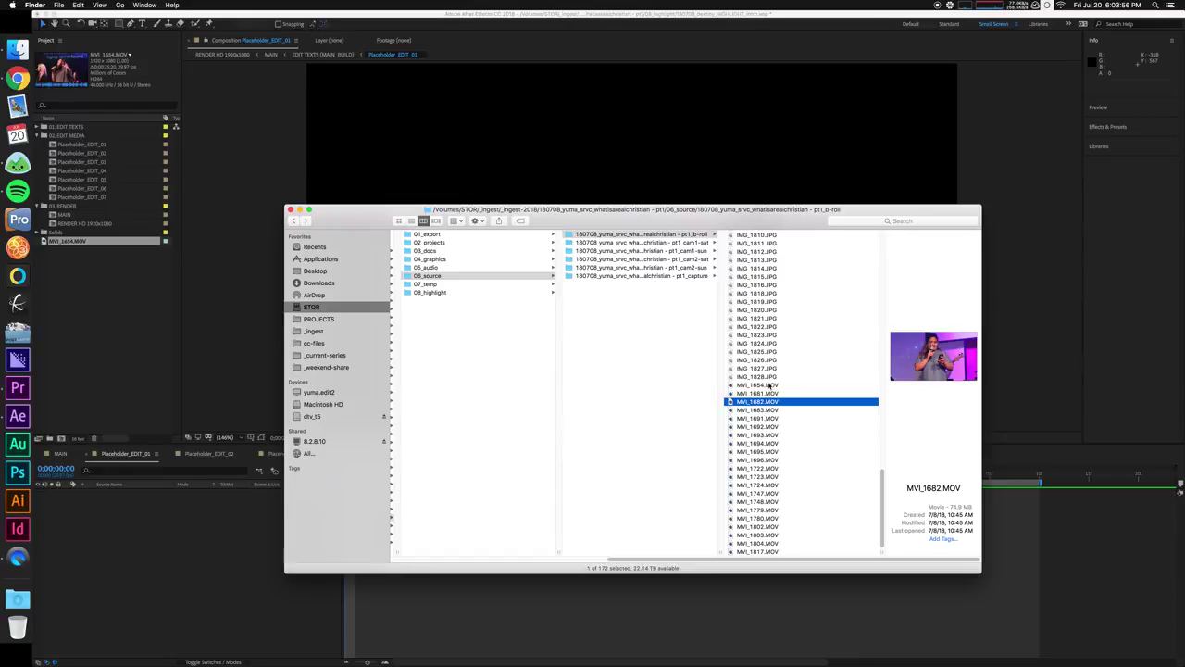
left_click(770, 368)
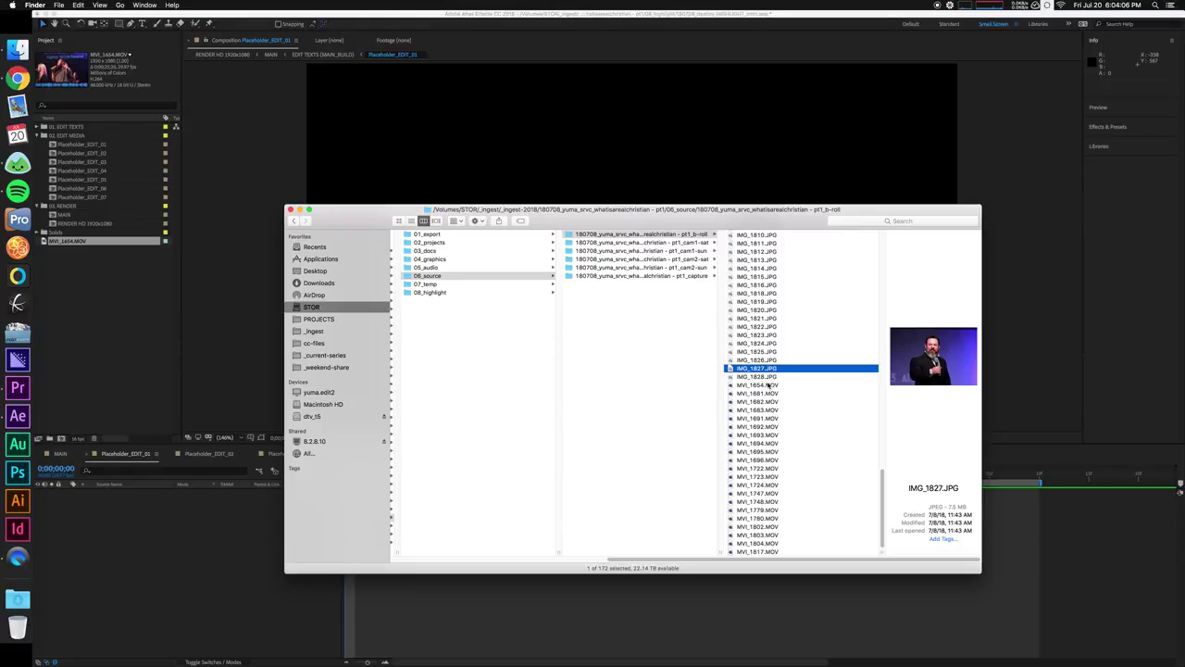
left_click(769, 385)
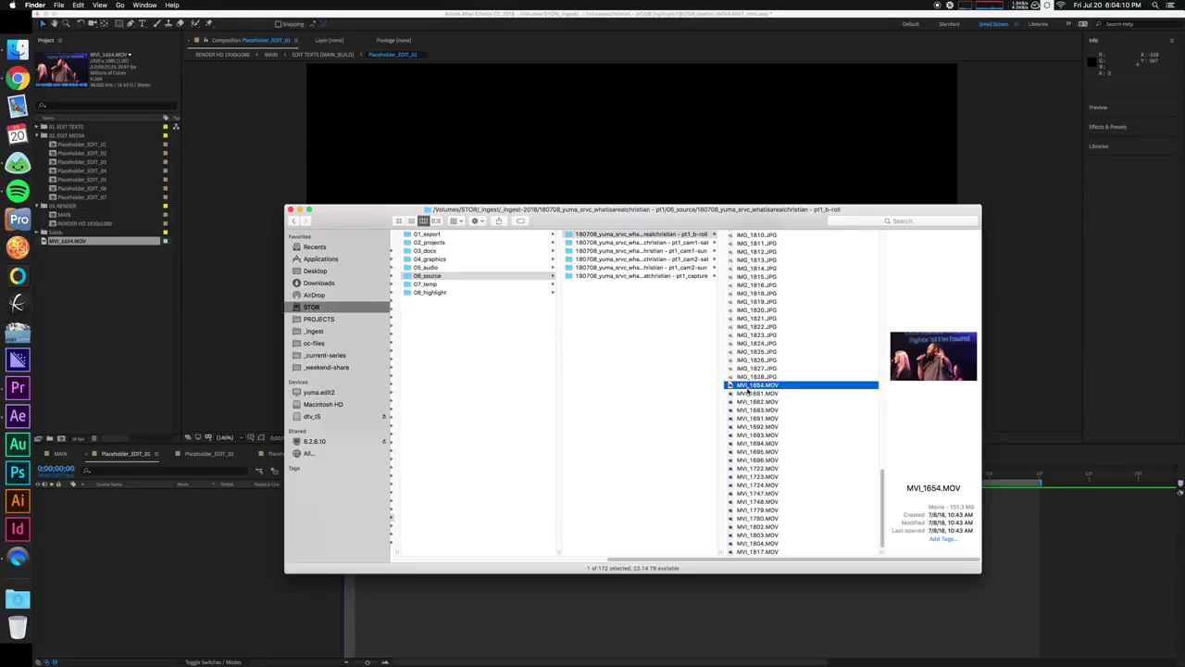
left_click_drag(744, 390, 207, 532)
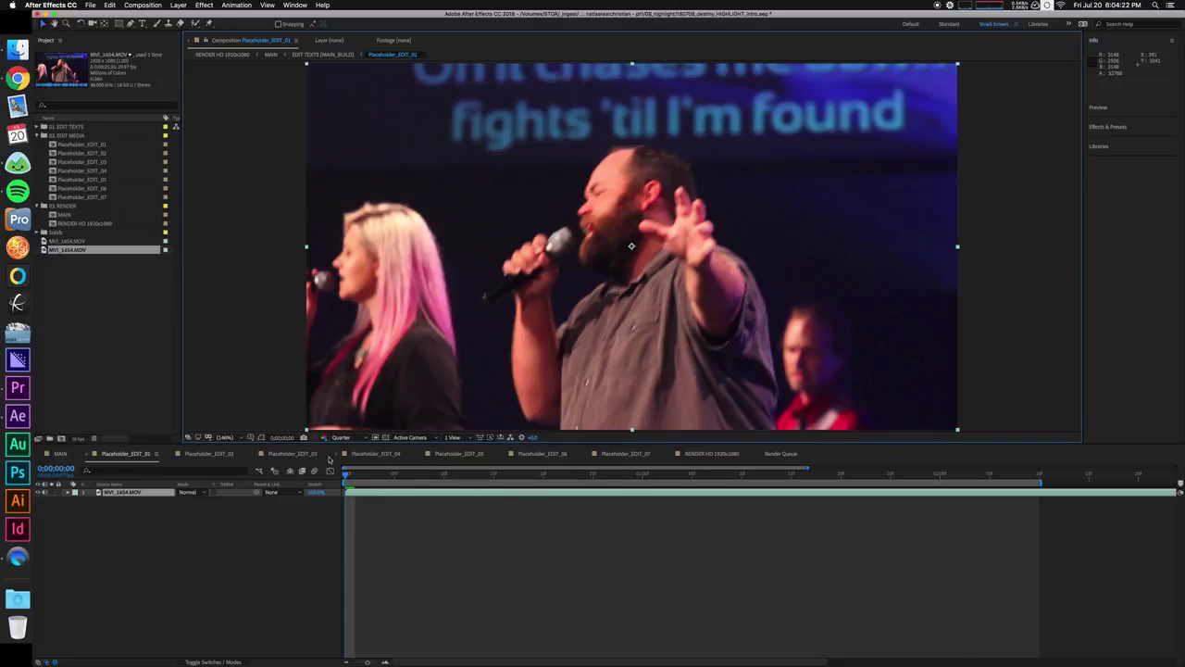
Open Placeholder_EDIT_02, preview b-roll clips in Finder, and add MVI_1692.MOV to its timeline in After Effects
left_click(209, 454)
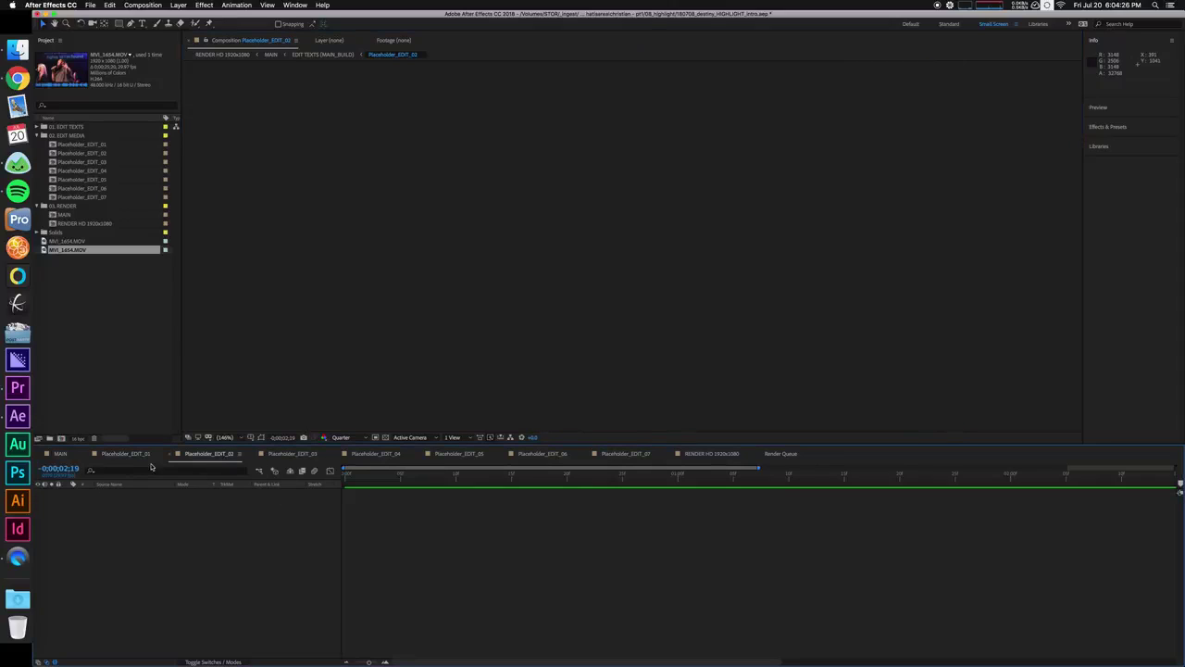
left_click(7, 52)
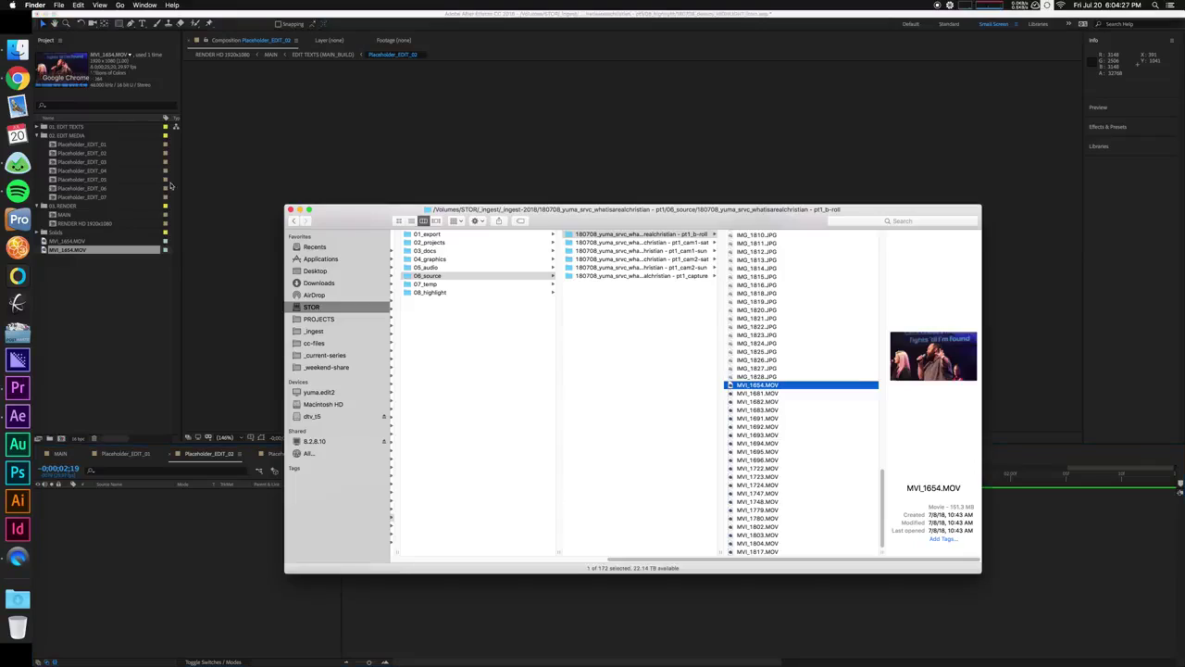
left_click(770, 394)
left_click(768, 402)
left_click(768, 410)
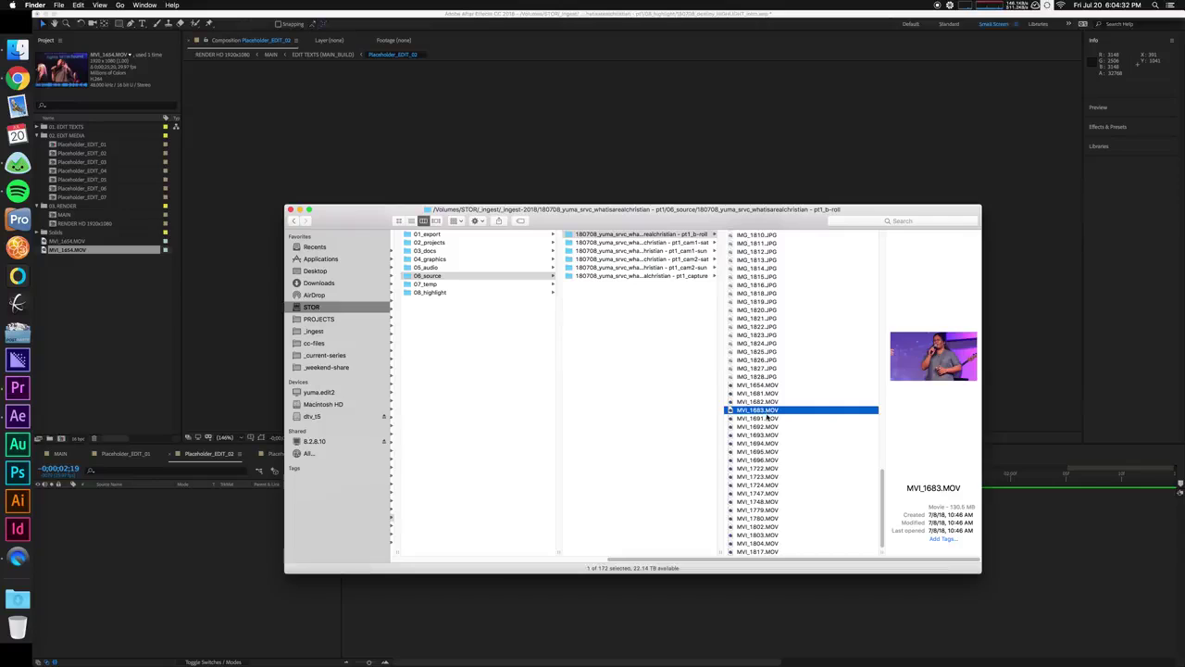
left_click(767, 418)
left_click_drag(751, 431, 267, 494)
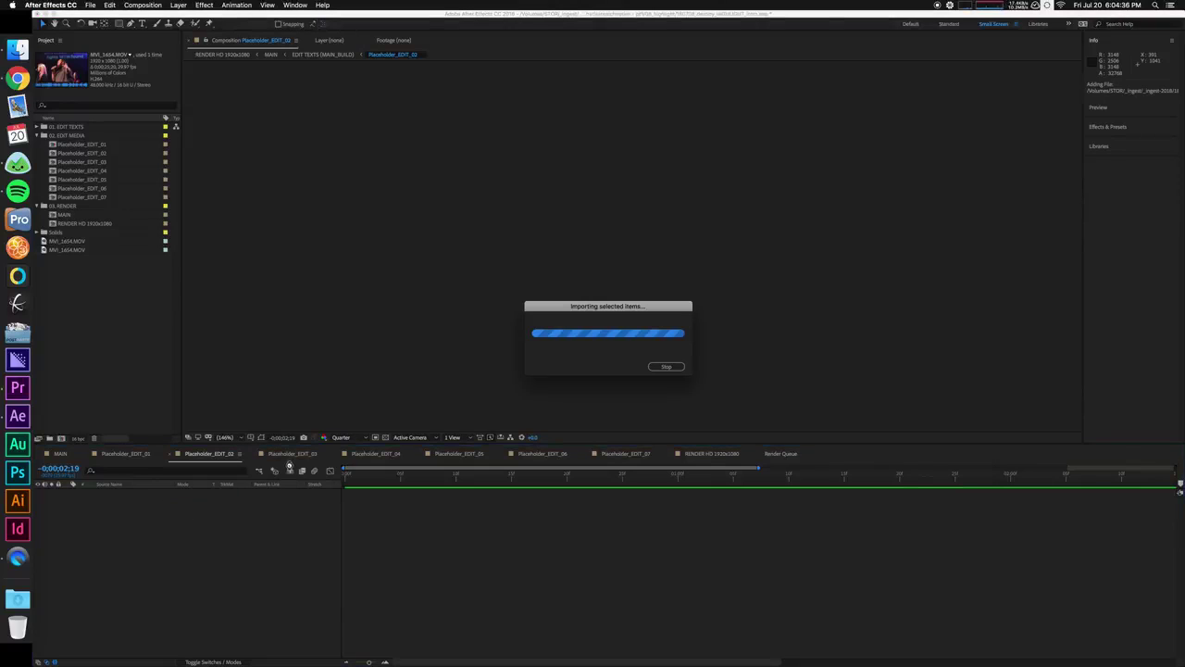
Open Placeholder_EDIT_03, preview further b-roll clips in Finder, and add MVI_1724.MOV to its timeline in After Effects
left_click(292, 454)
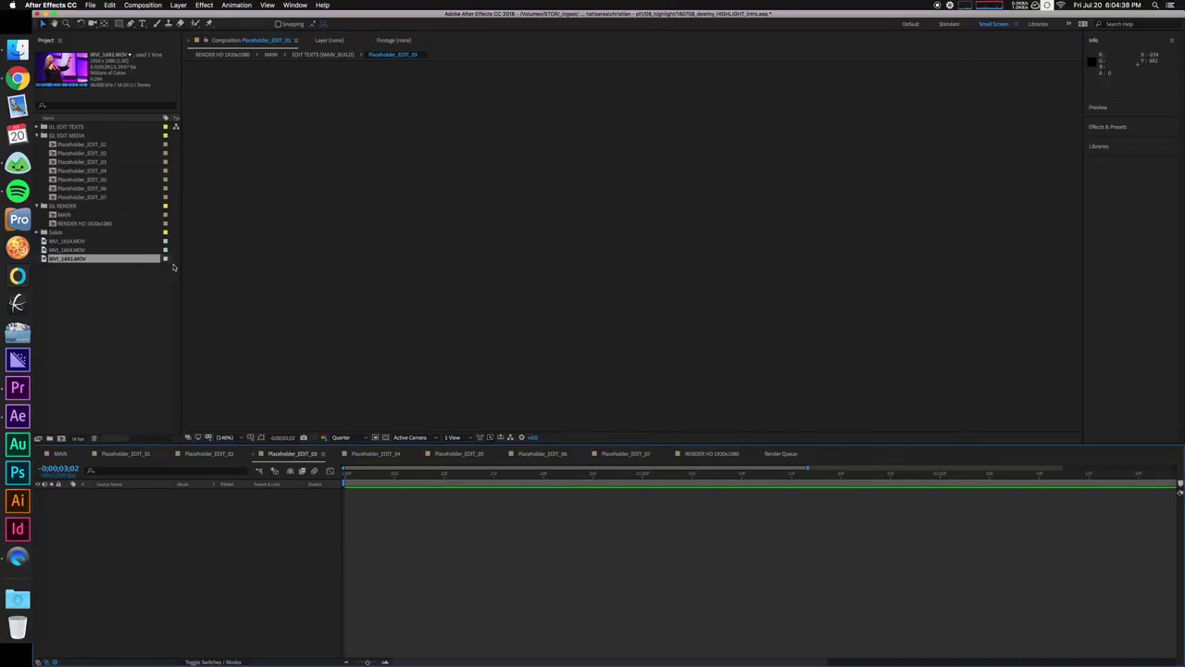
left_click(19, 51)
left_click(751, 436)
left_click(752, 444)
left_click(754, 451)
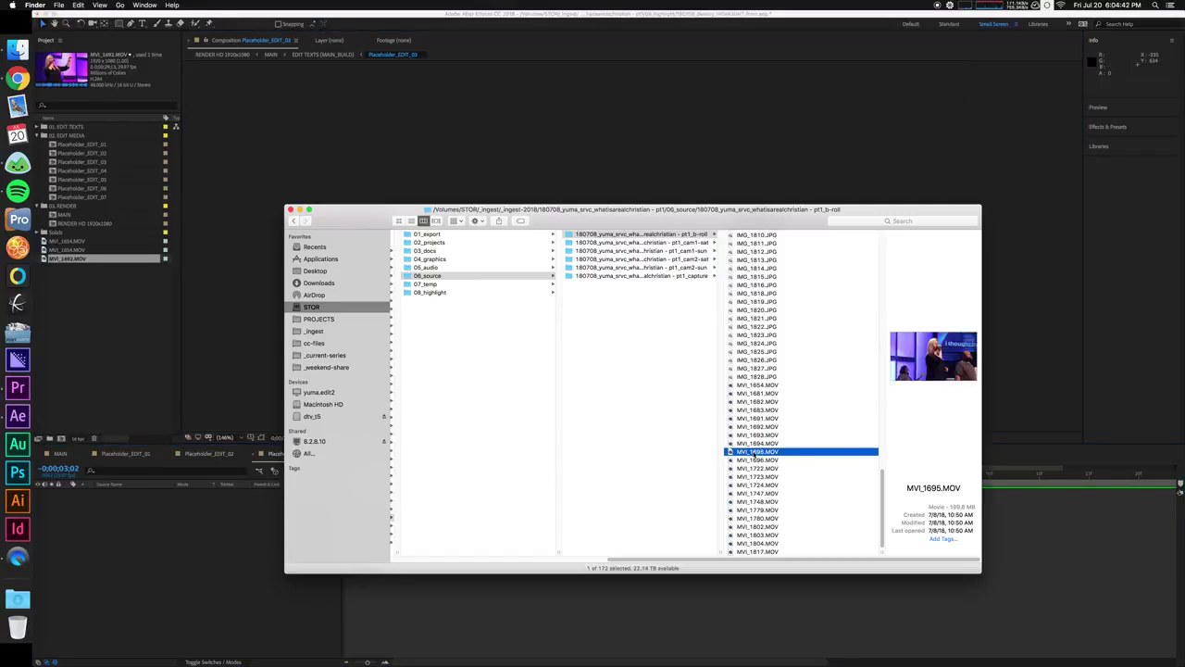
left_click(753, 462)
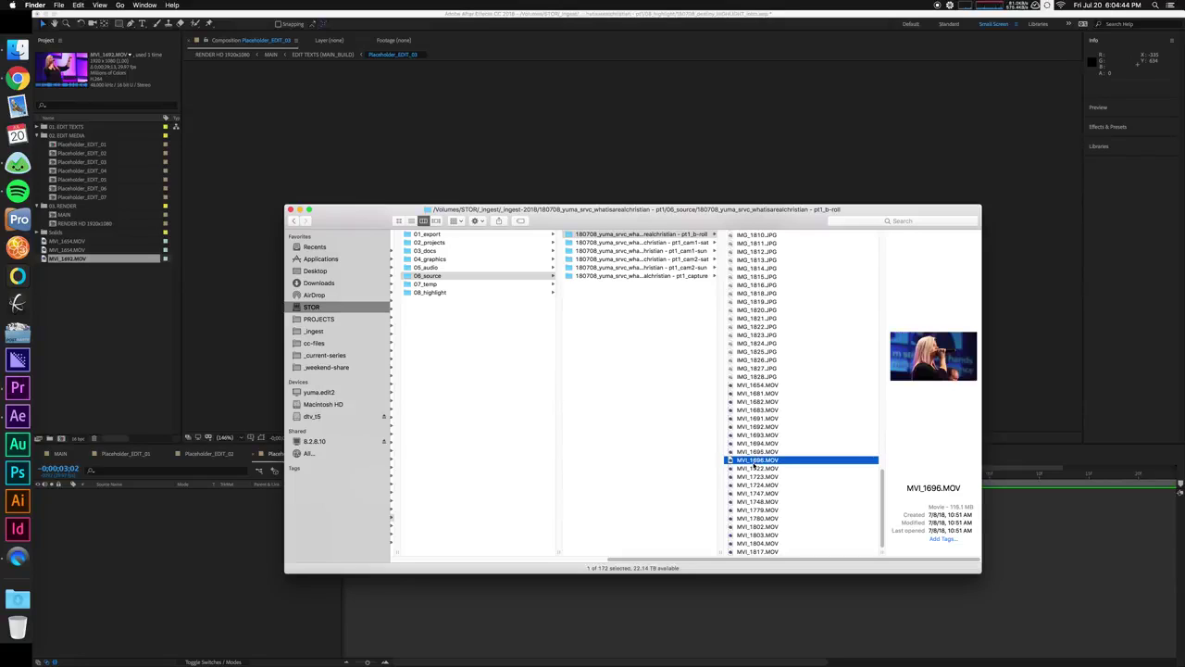
left_click(754, 469)
left_click(754, 477)
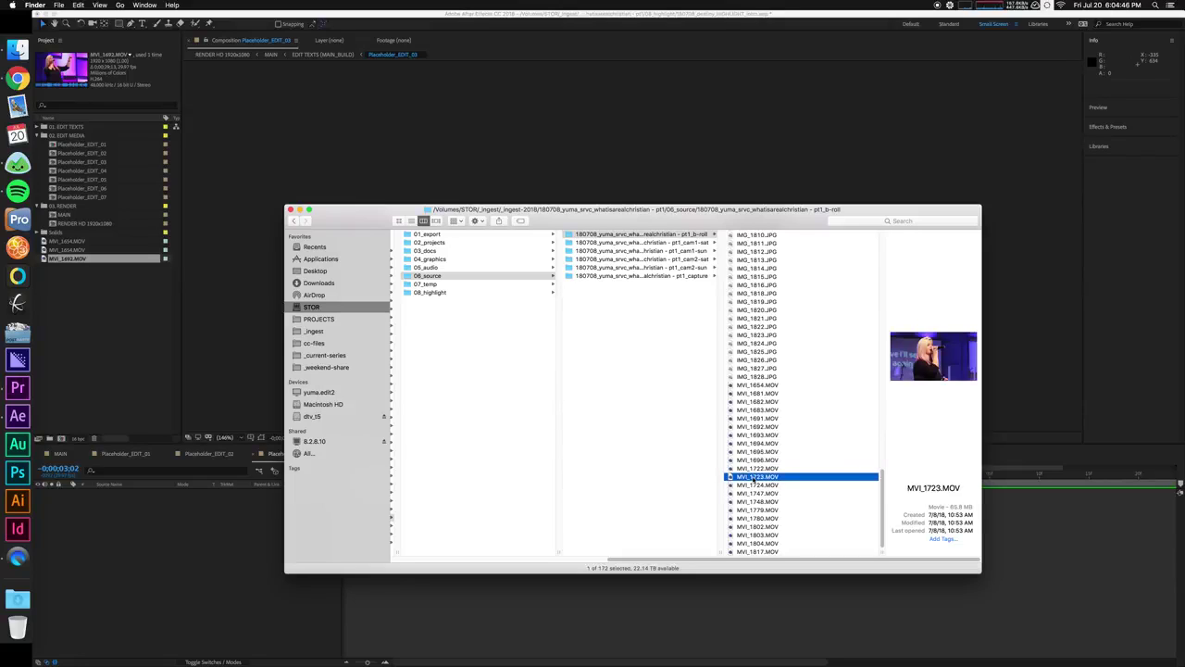
left_click(747, 485)
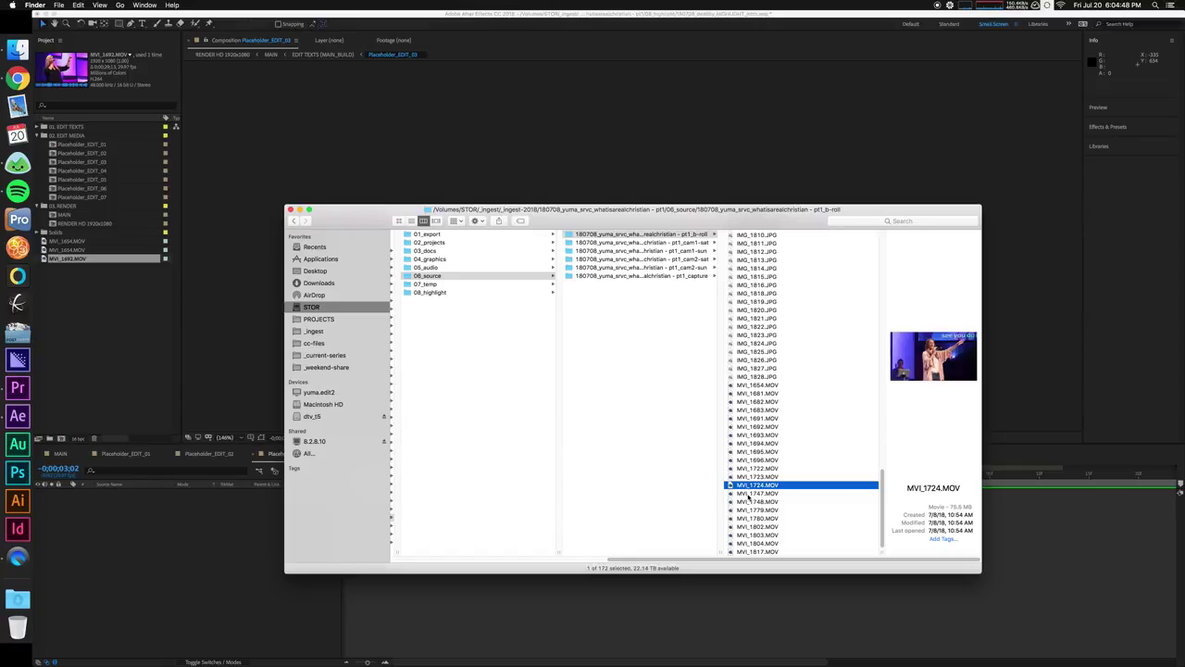
left_click(750, 493)
left_click(750, 485)
left_click_drag(751, 486, 255, 552)
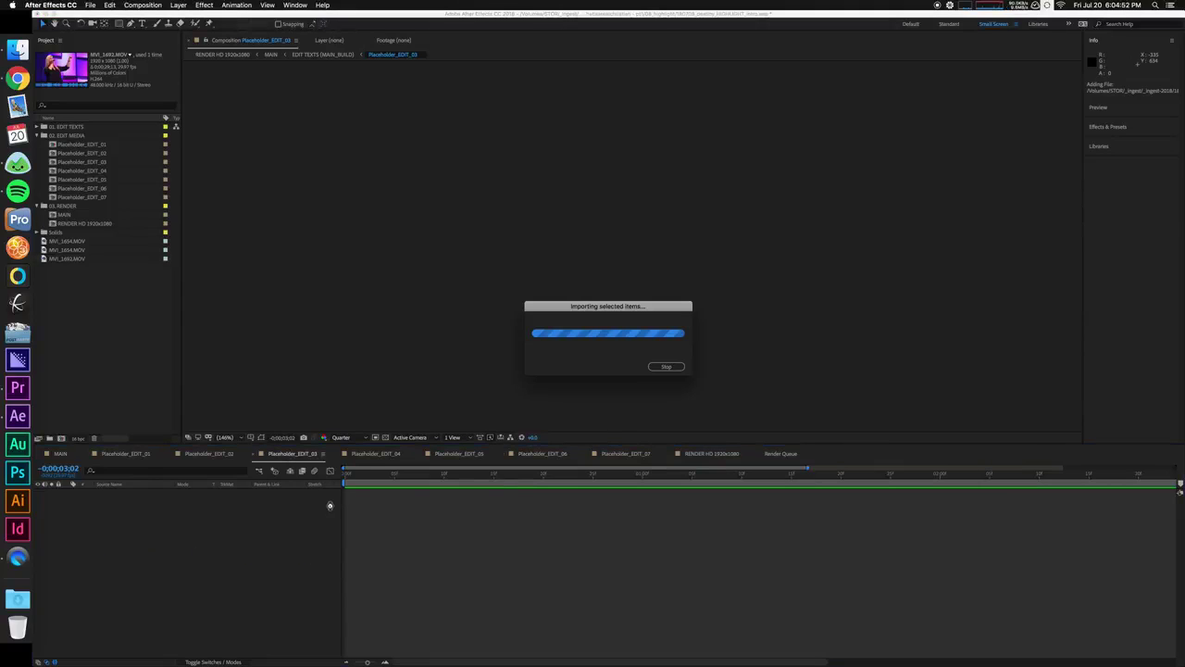
Open Placeholder_EDIT_04, compare the next b-roll clips in Finder, and add MVI_1747.MOV to its timeline in After Effects
left_click(374, 458)
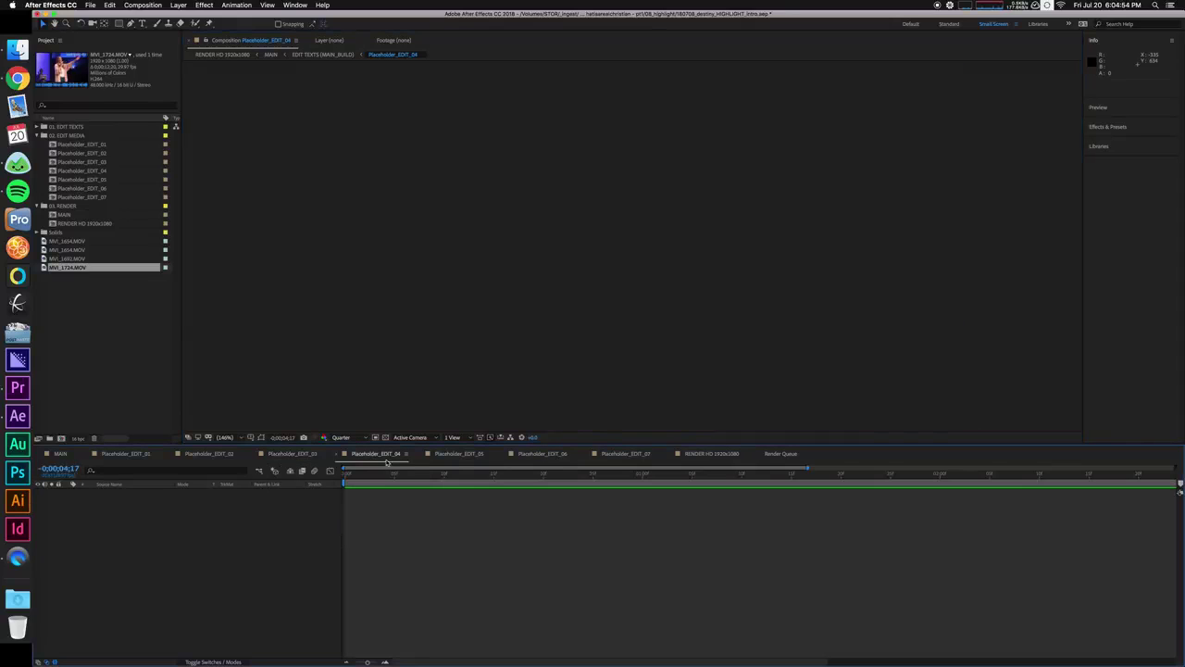
left_click(17, 49)
left_click(802, 494)
left_click(802, 502)
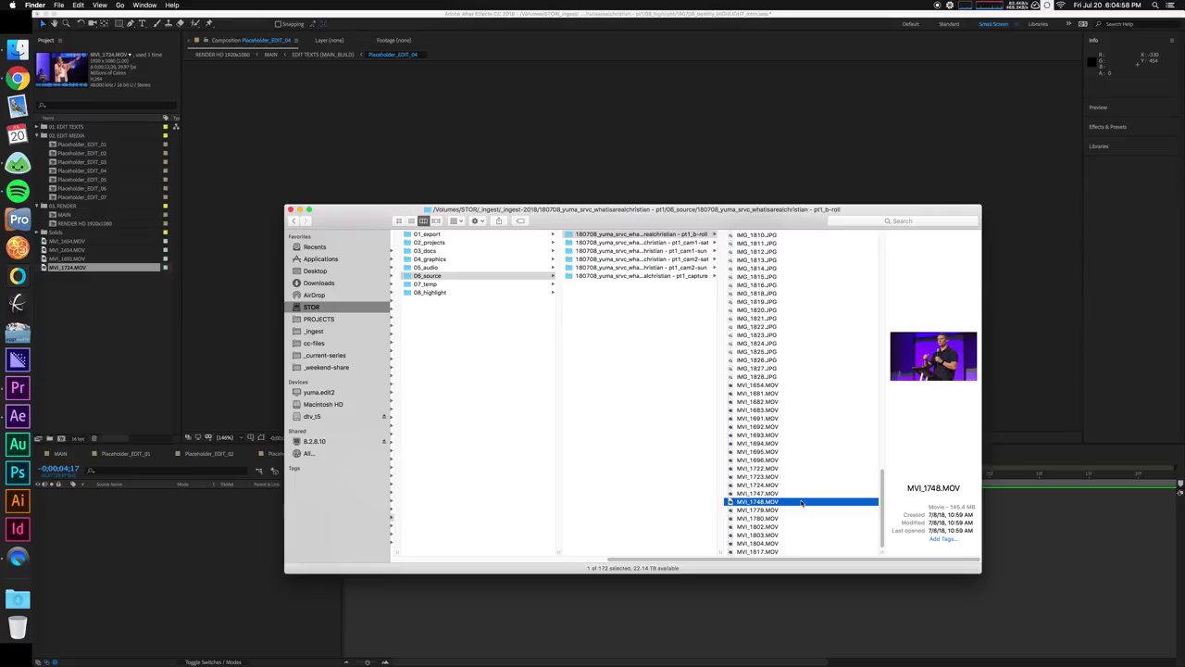
left_click(800, 492)
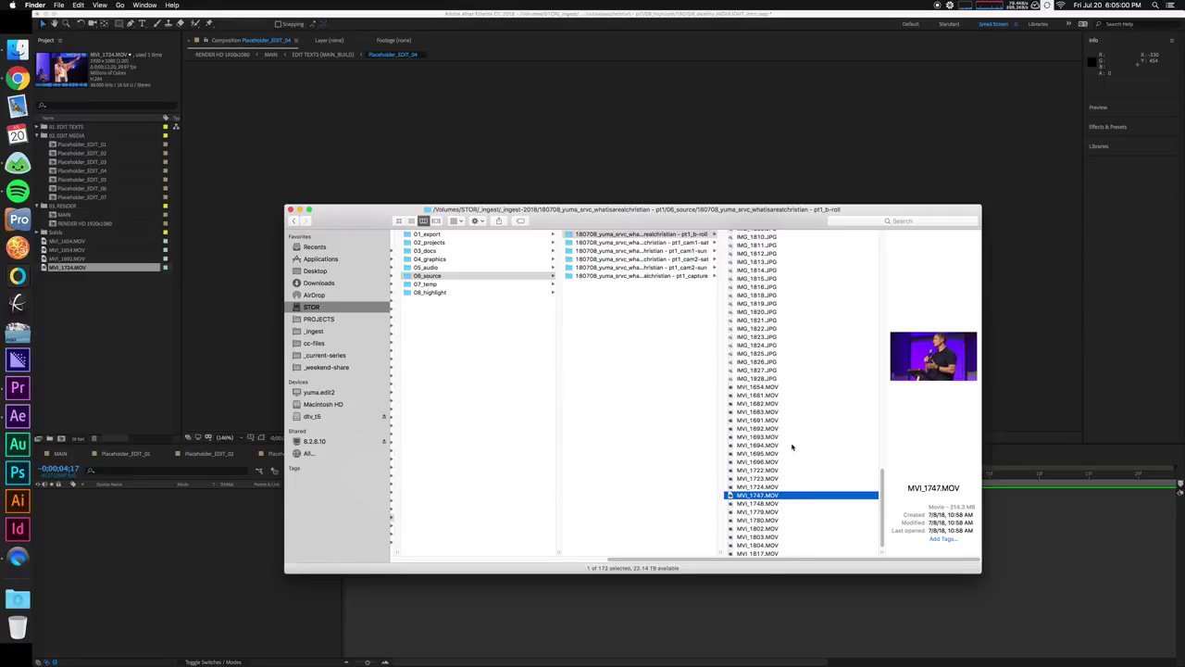
key("Down")
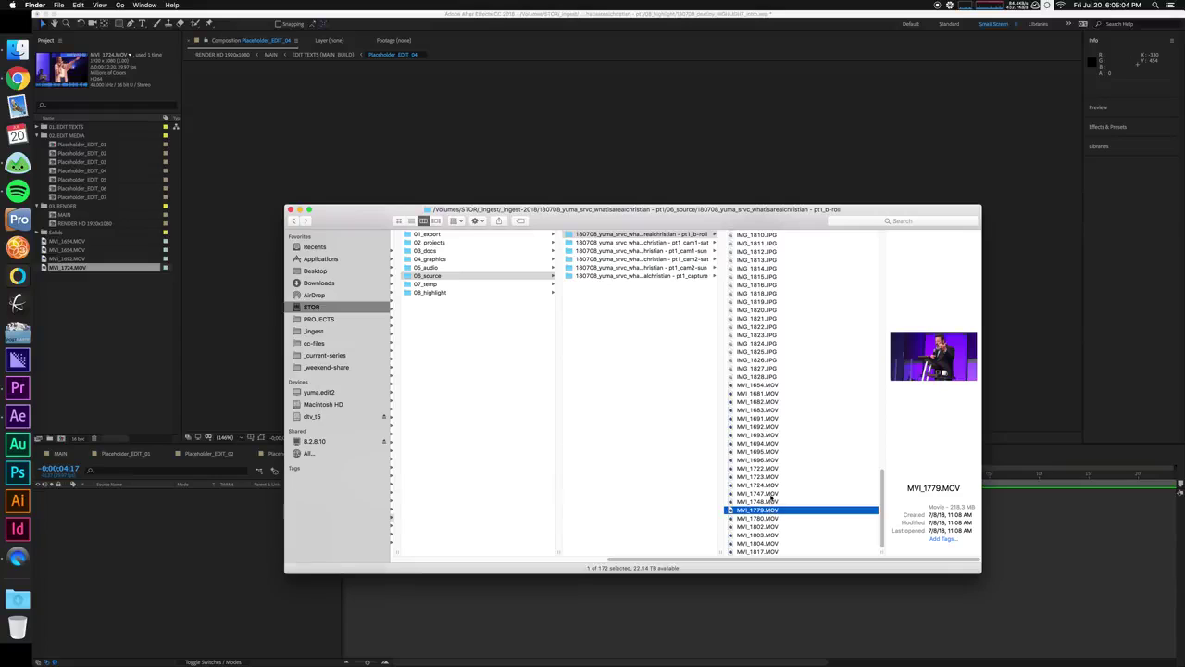
left_click(771, 494)
left_click_drag(755, 498, 217, 553)
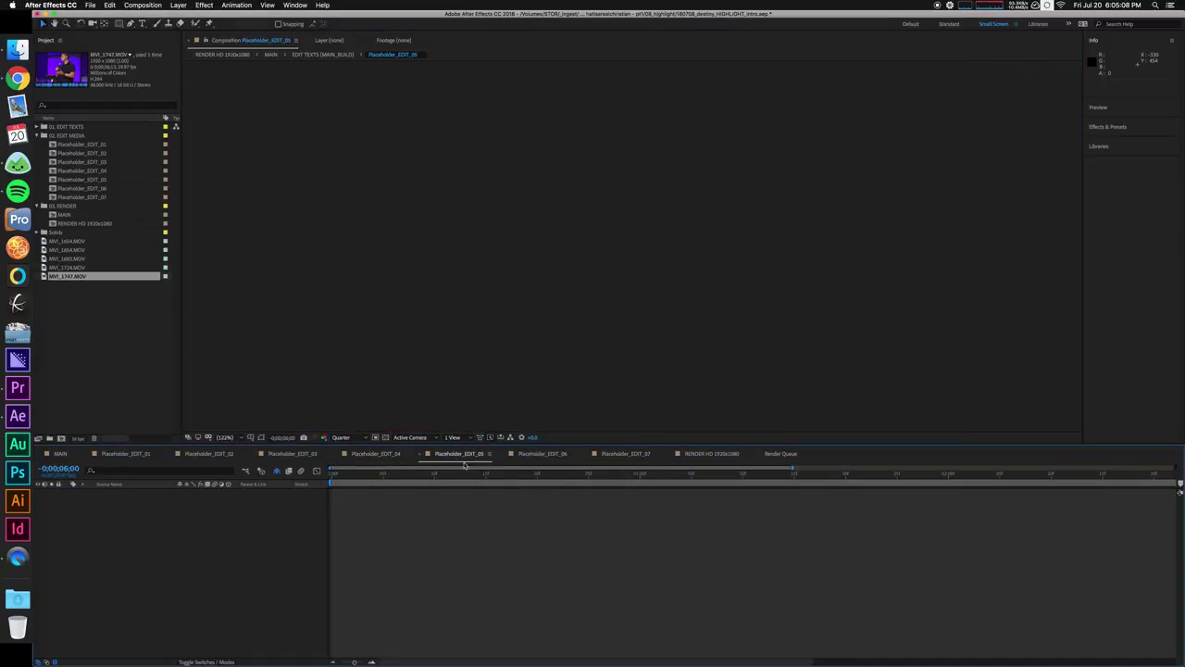
Pick MVI_1779.MOV from Finder's b-roll folder and add it to the Placeholder_EDIT_05 timeline in After Effects
key("super+Tab")
left_click(757, 502)
left_click_drag(757, 505, 259, 533)
left_click(764, 510)
left_click(764, 518)
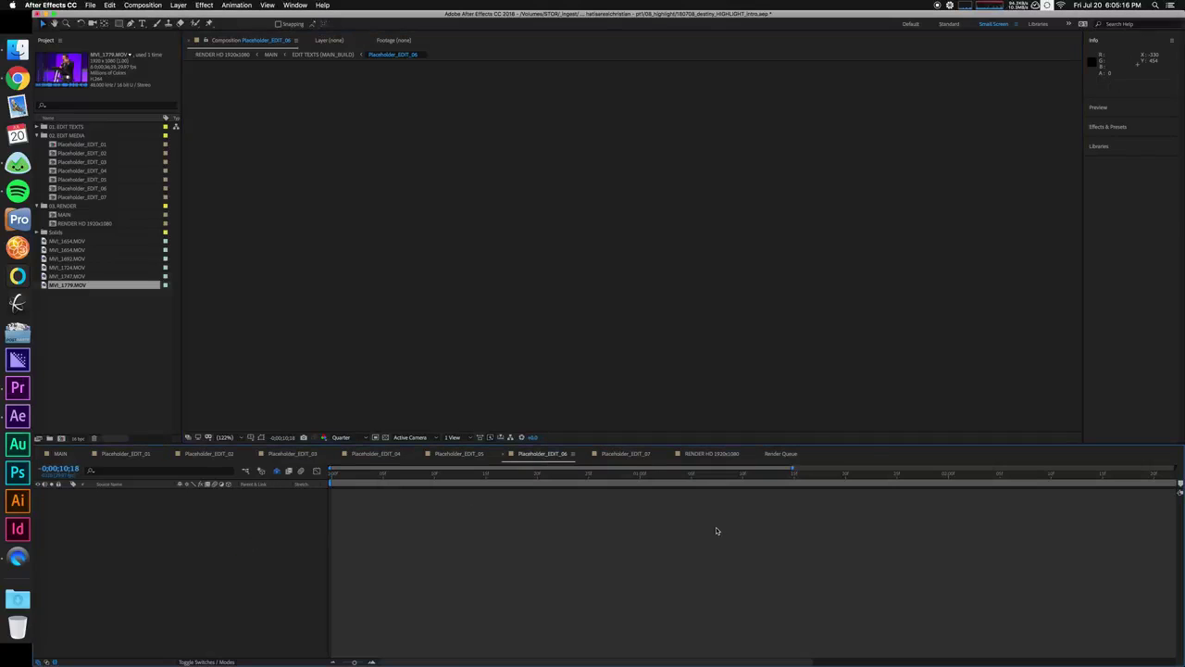
Add MVI_1780.MOV from Finder to the Placeholder_EDIT_06 timeline, and MVI_1803.MOV to the Placeholder_EDIT_07 timeline in After Effects
key("super+Tab")
left_click_drag(748, 518, 592, 460)
left_click(626, 454)
key("super+Tab")
left_click(782, 543)
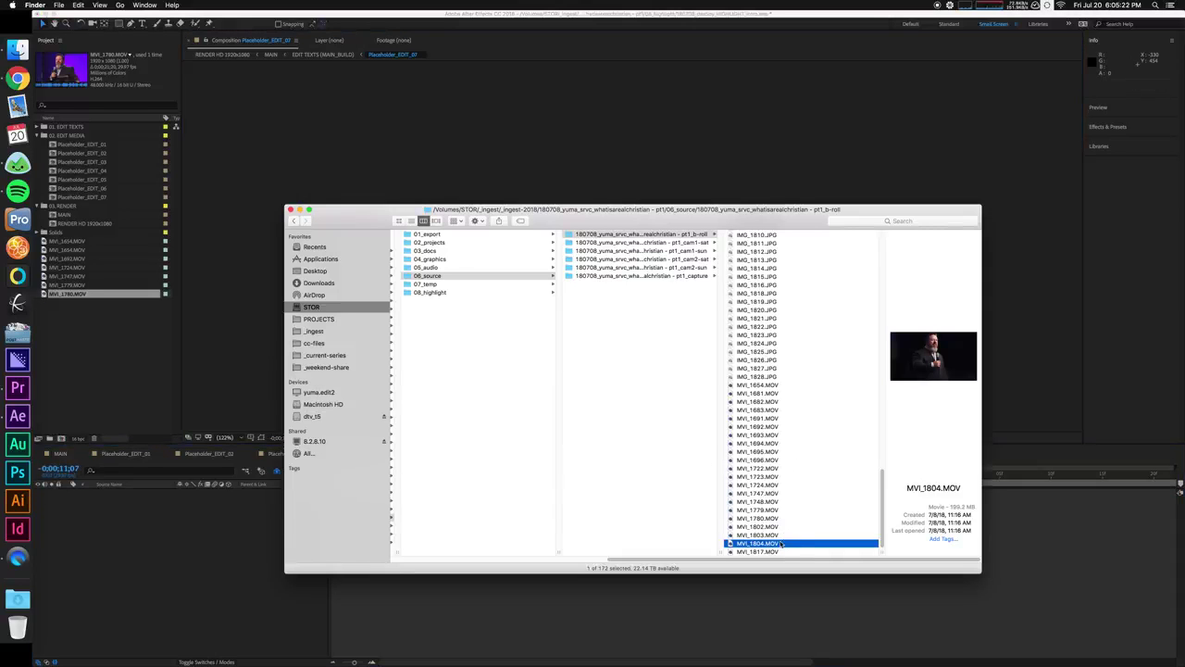
left_click_drag(764, 534, 227, 544)
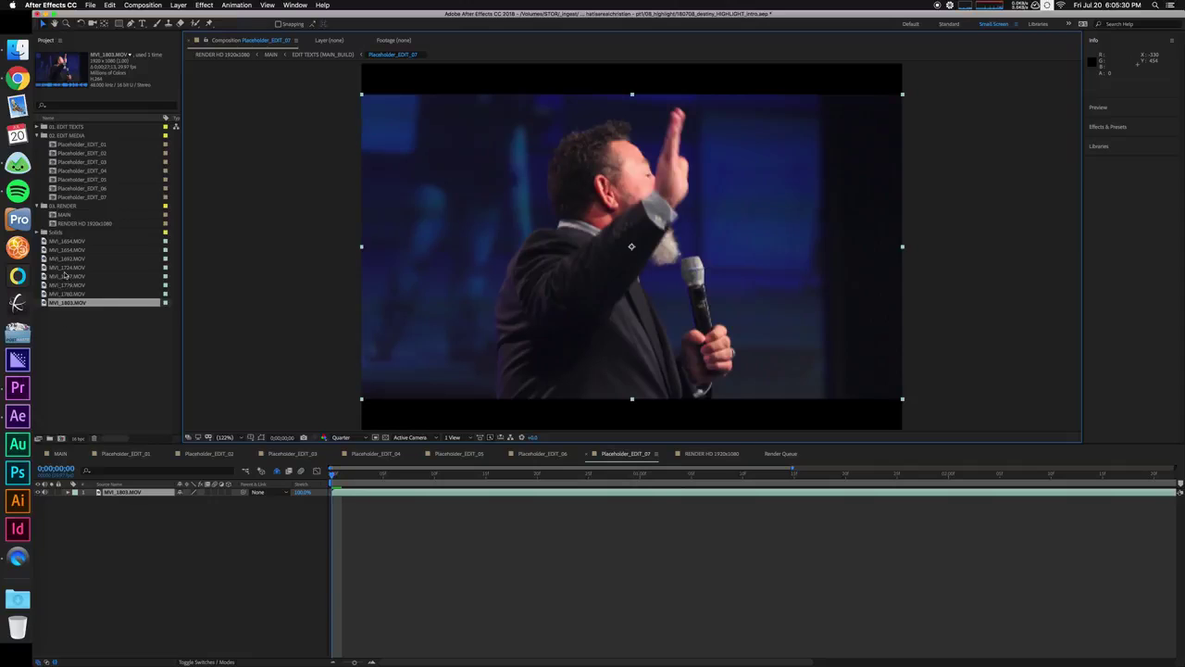
Go through compositions Placeholder_EDIT_01 to Placeholder_EDIT_07 in order to check the clip placed in each
left_click(124, 454)
left_click(208, 453)
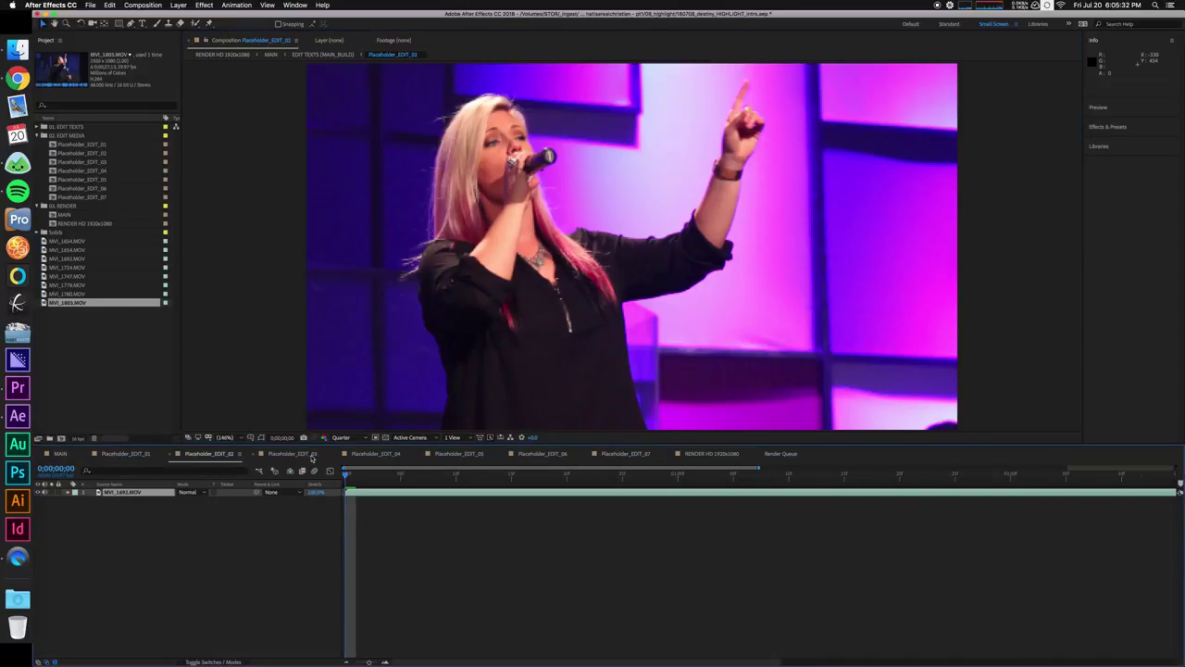
left_click(301, 453)
left_click(376, 454)
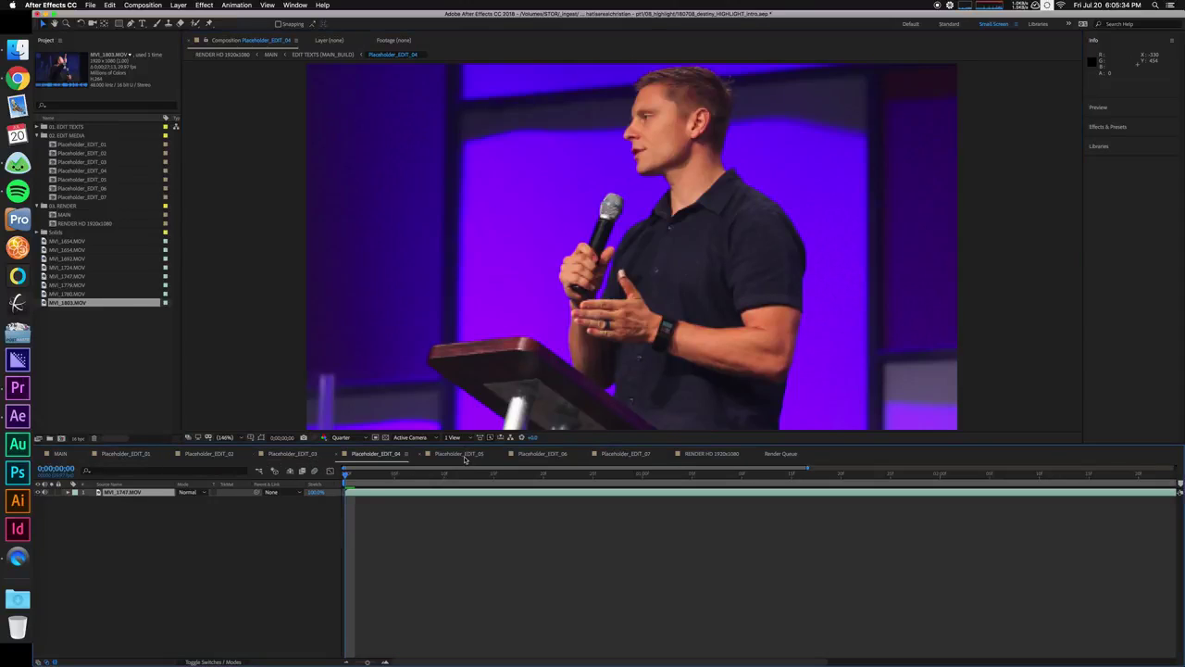
left_click(466, 454)
left_click(551, 453)
left_click(626, 454)
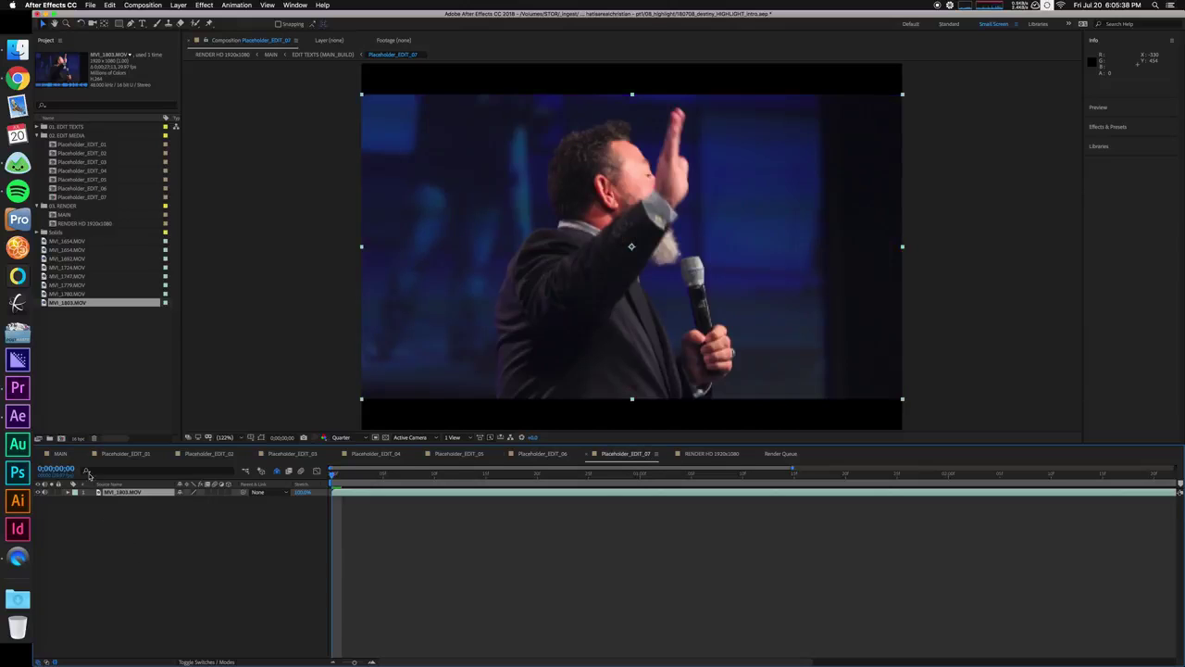
Open the MAIN composition, scrub through its timeline to preview the intro, and return the playhead to the start
left_click(60, 454)
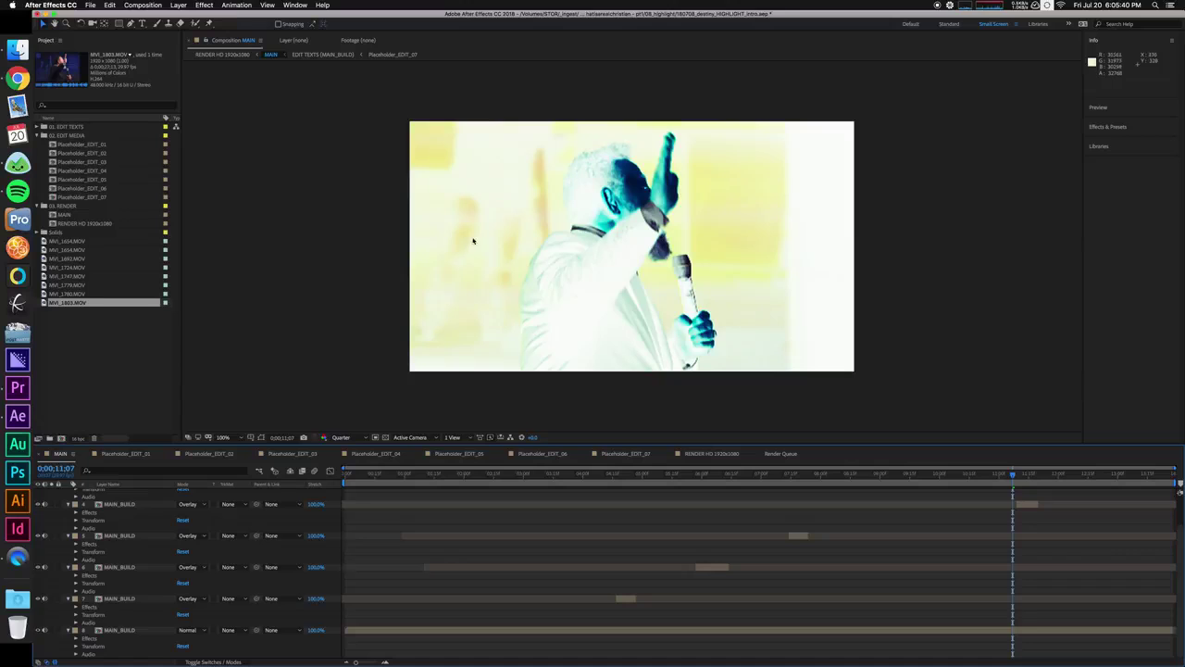
left_click_drag(410, 474, 869, 476)
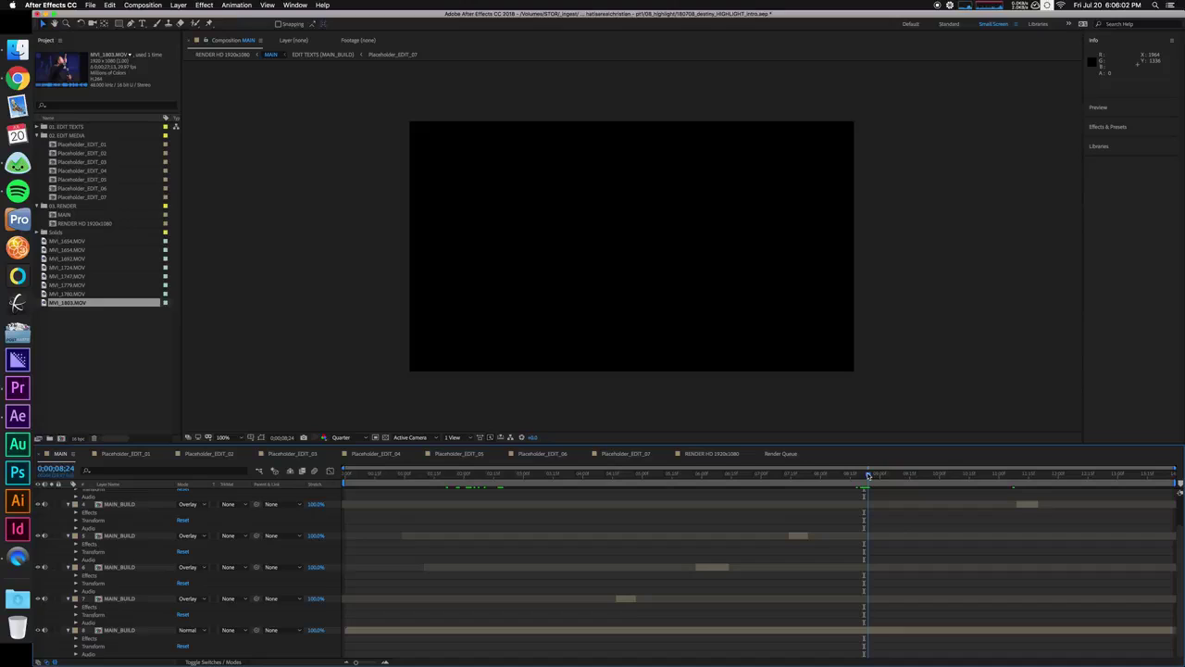
left_click_drag(868, 475, 960, 463)
left_click_drag(924, 545, 331, 650)
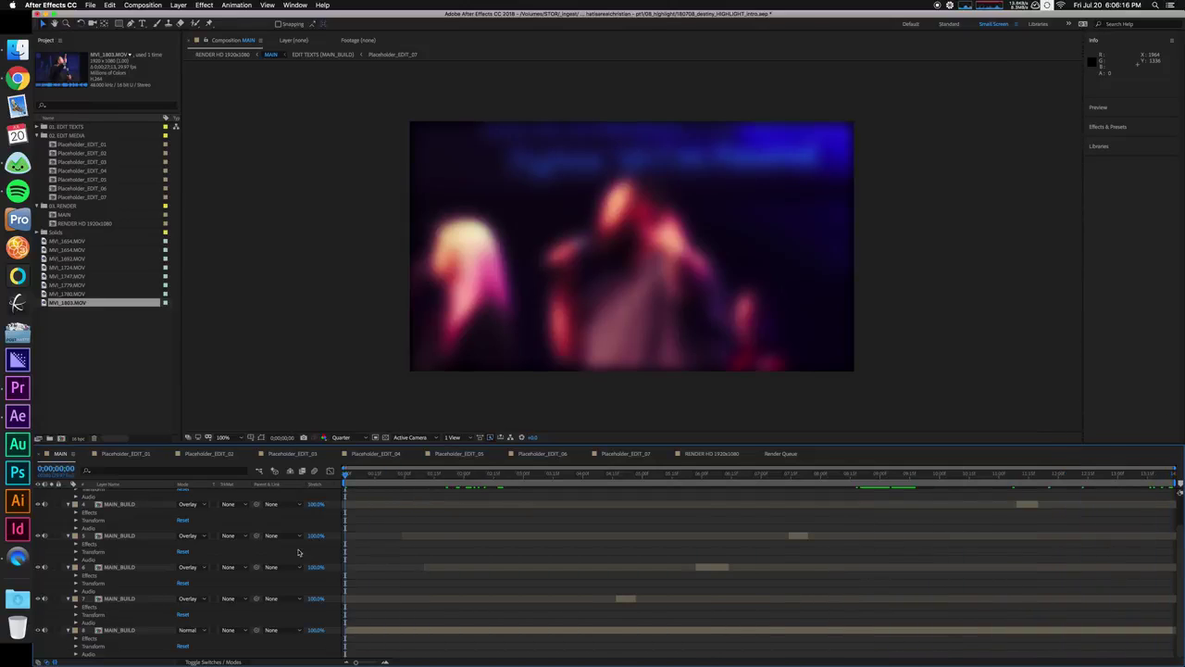
Add the MAIN composition to the Render Queue
left_click(86, 5)
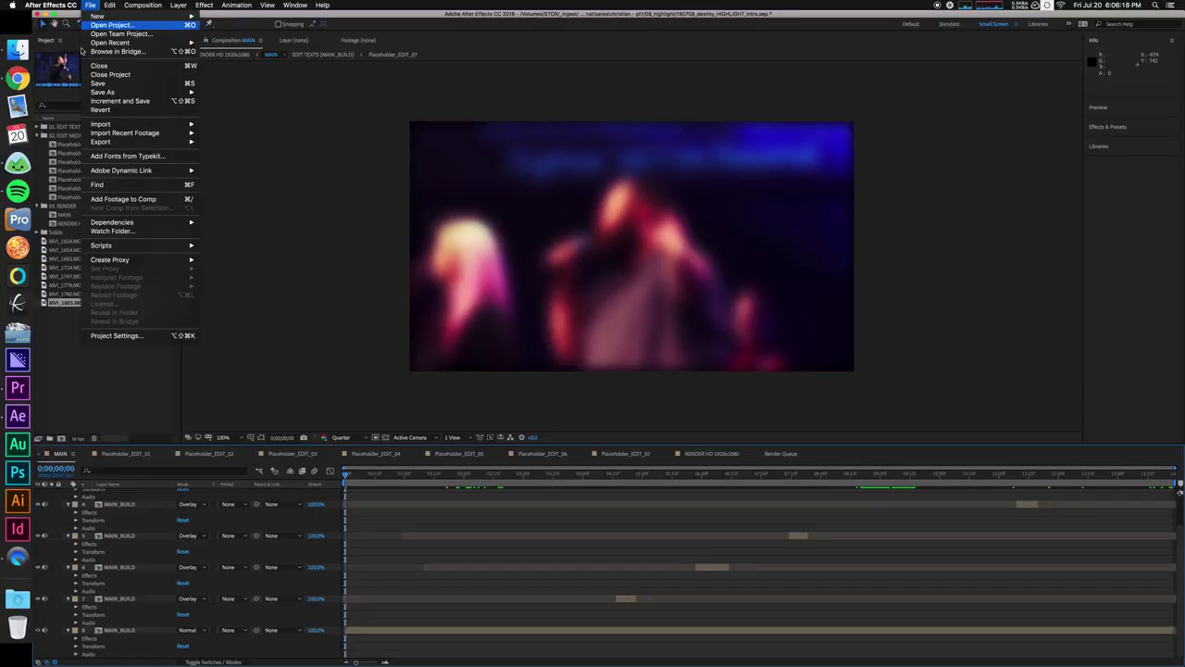
mouse_move(102, 143)
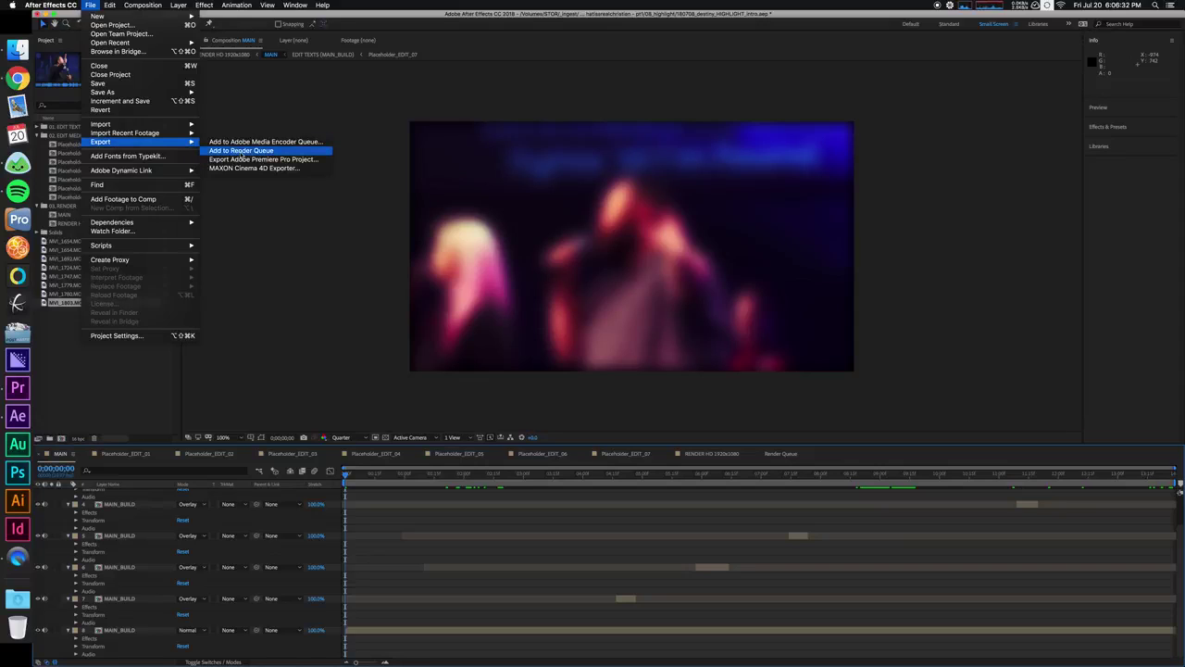
left_click(241, 151)
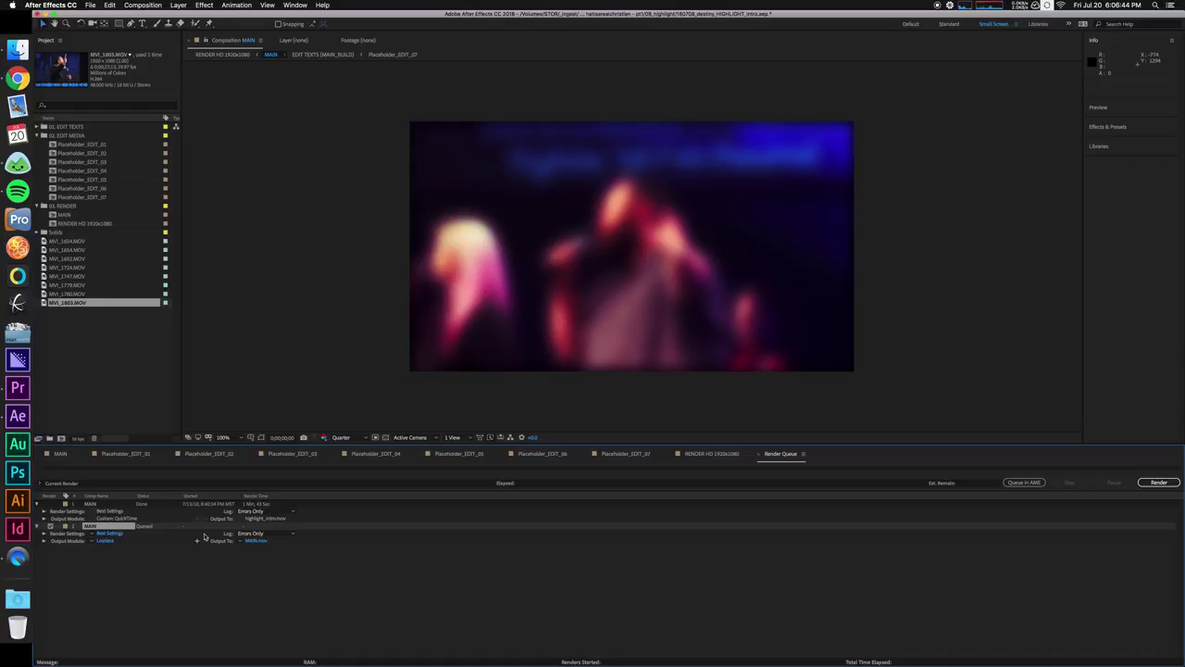
Set the queued MAIN composition's QuickTime output module to the Apple ProRes 4444 video codec
left_click(105, 541)
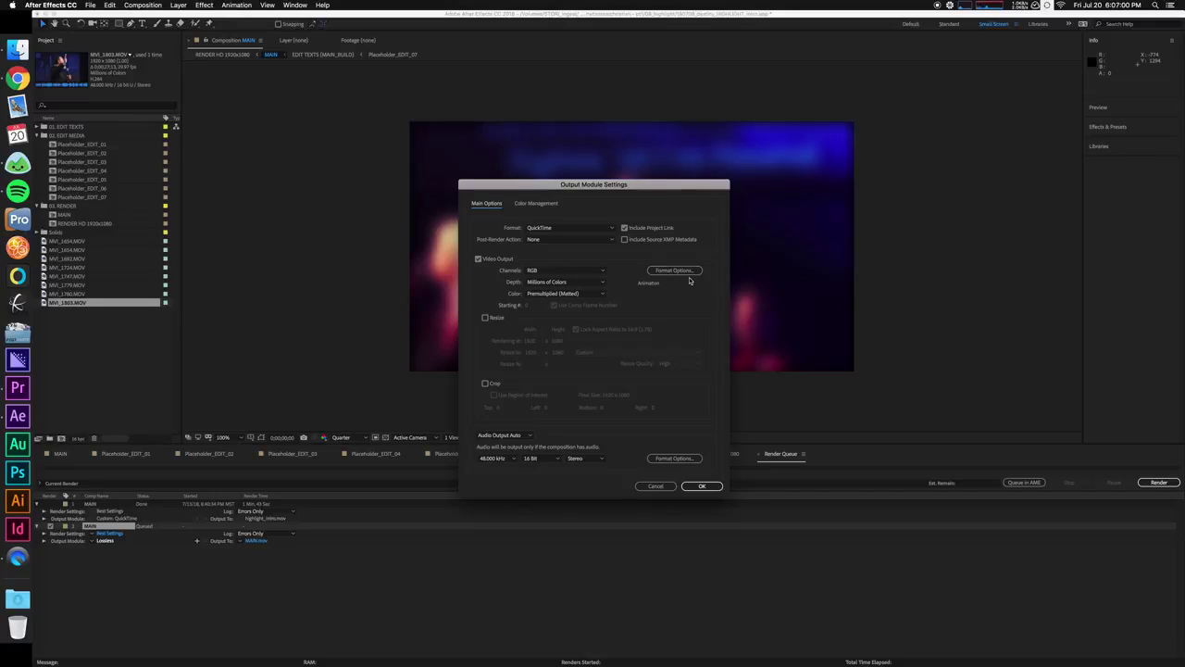
left_click(691, 270)
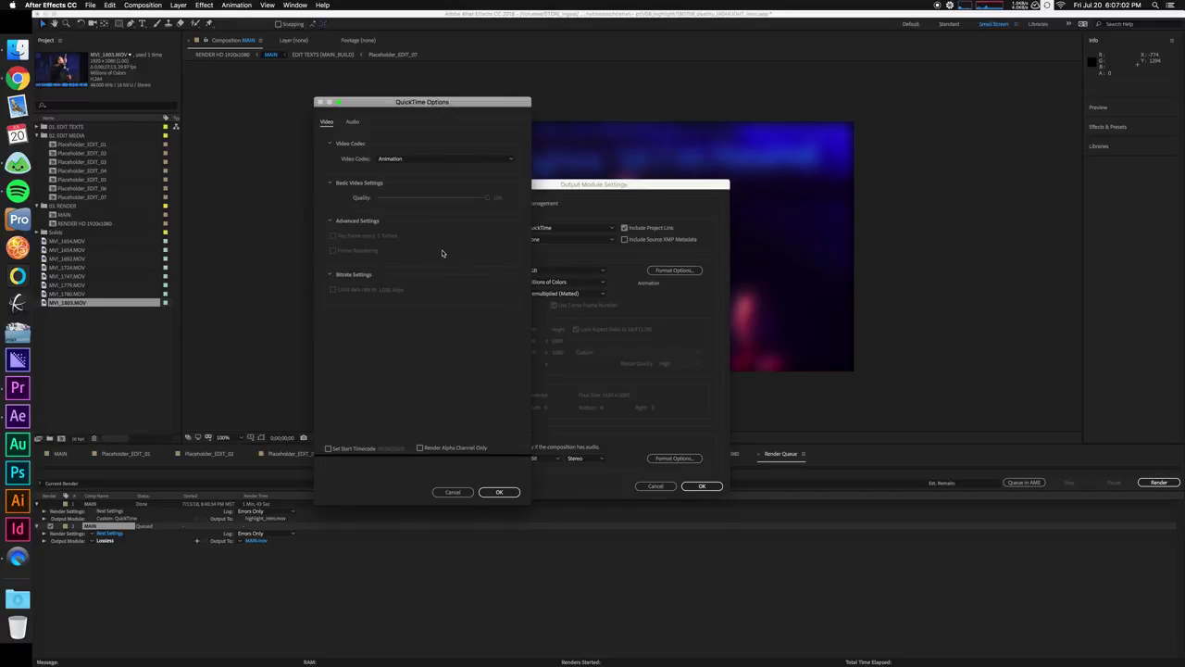
left_click(423, 162)
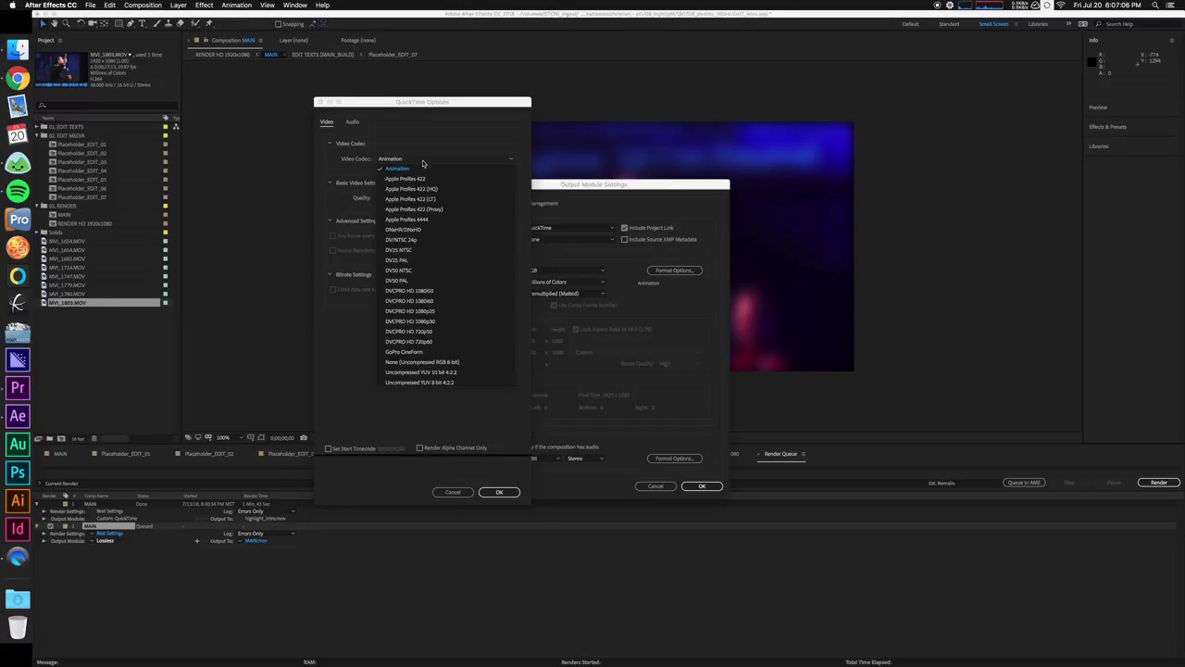
left_click(408, 219)
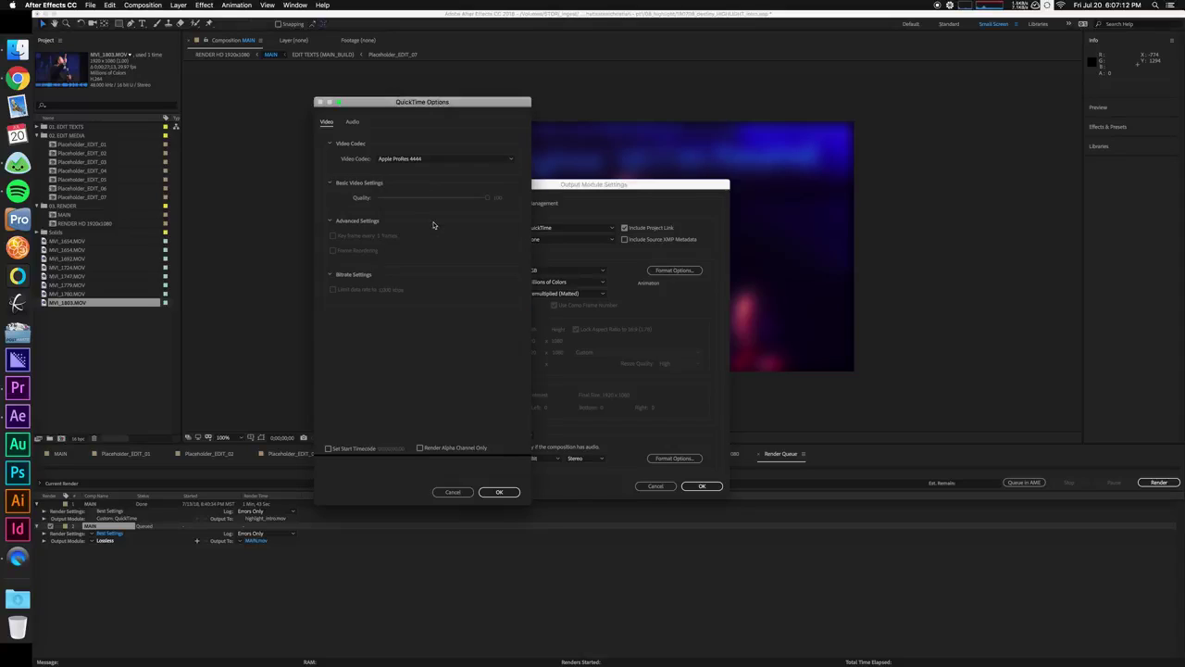
left_click(498, 492)
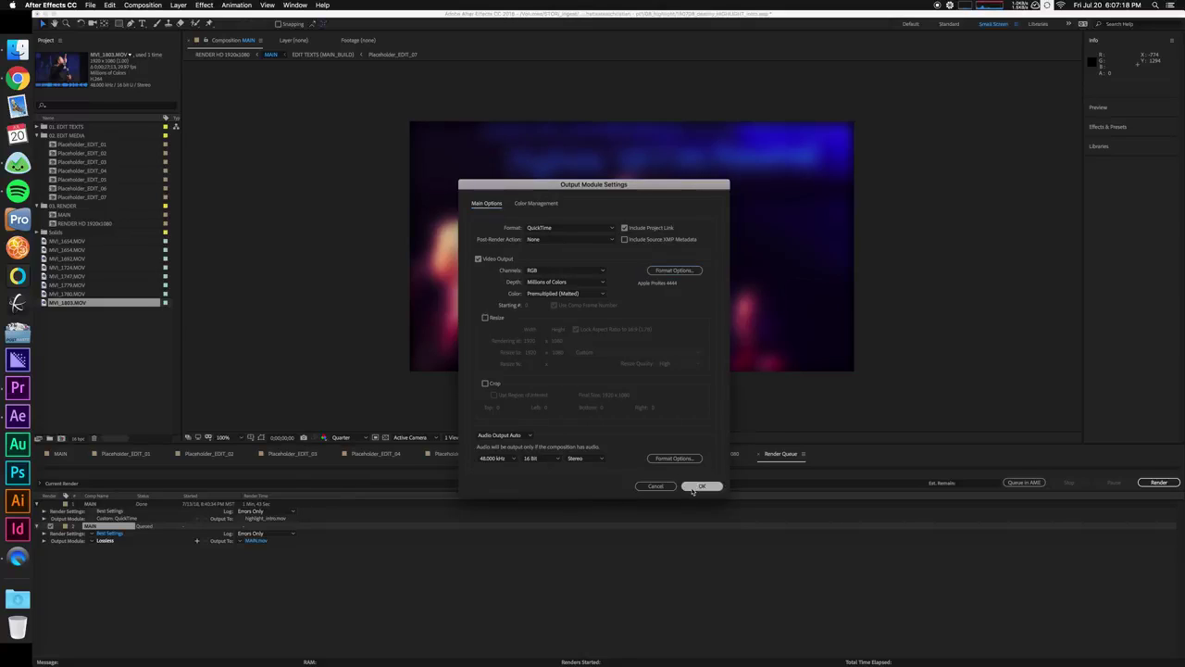
left_click(701, 486)
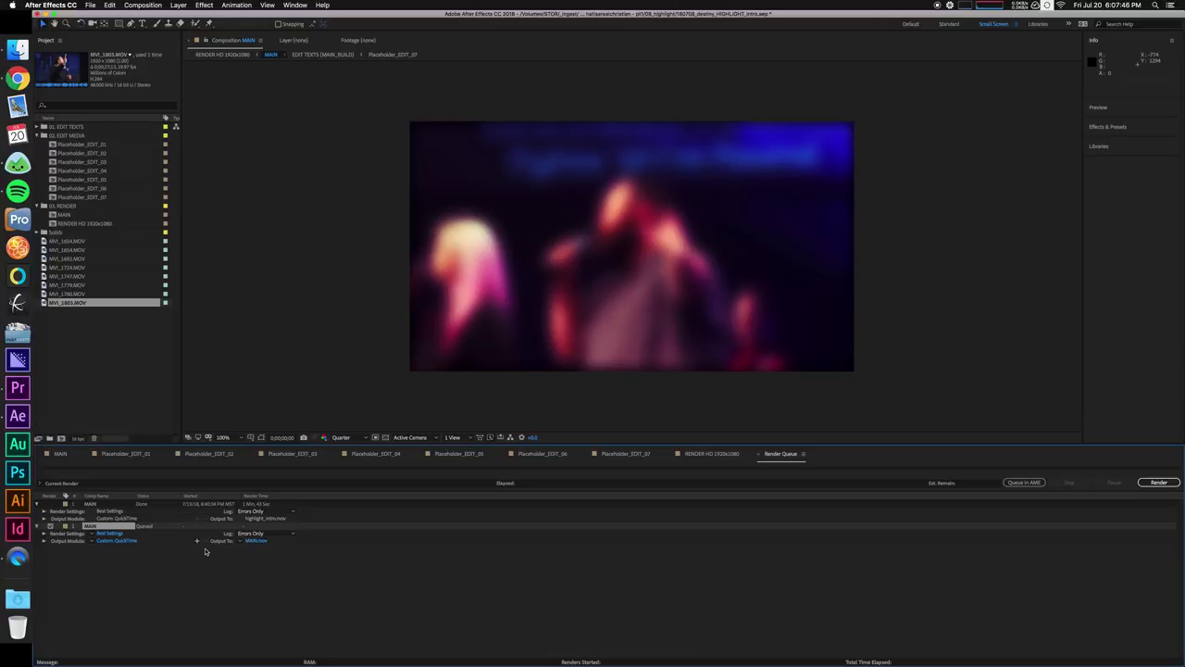
Save the MAIN output to _ingest/_ingest-2018/180715_yuma_srvc_intentions/08_highlight under the name MAIN, and start the render
left_click(256, 542)
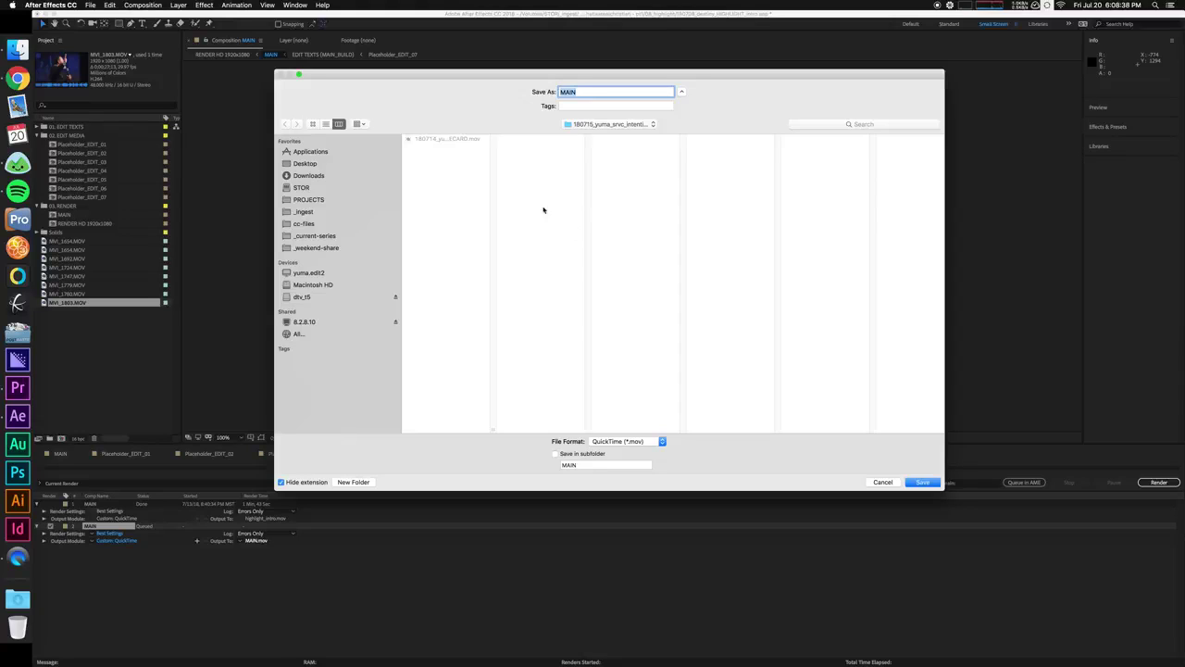
left_click(608, 124)
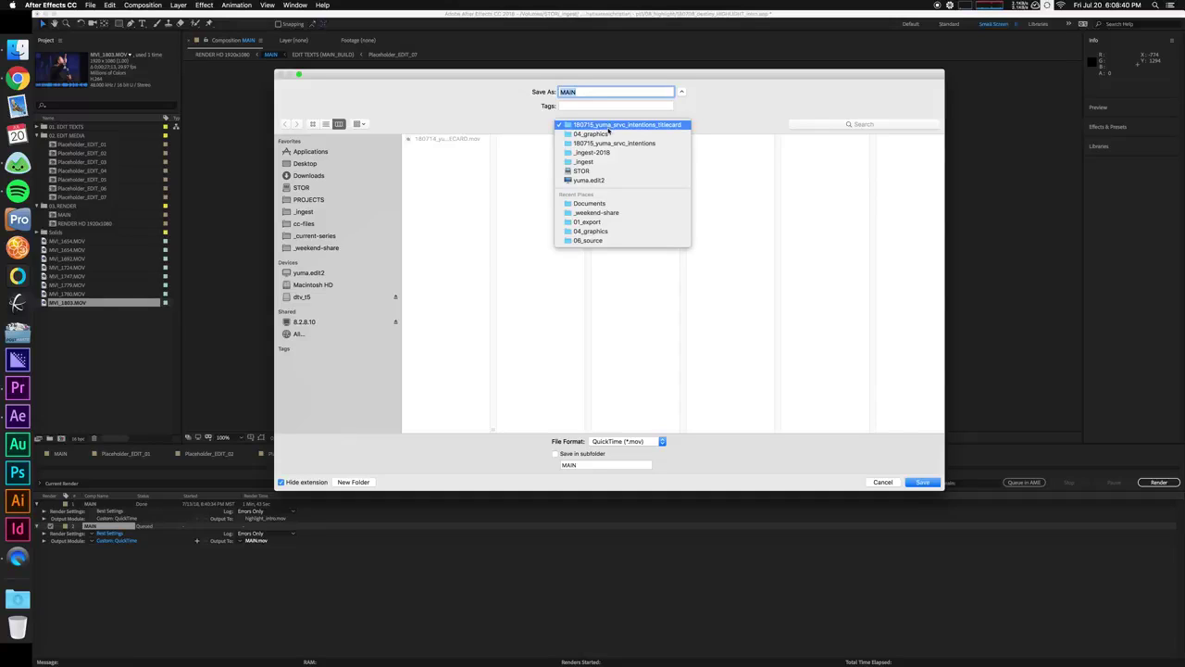
left_click(609, 126)
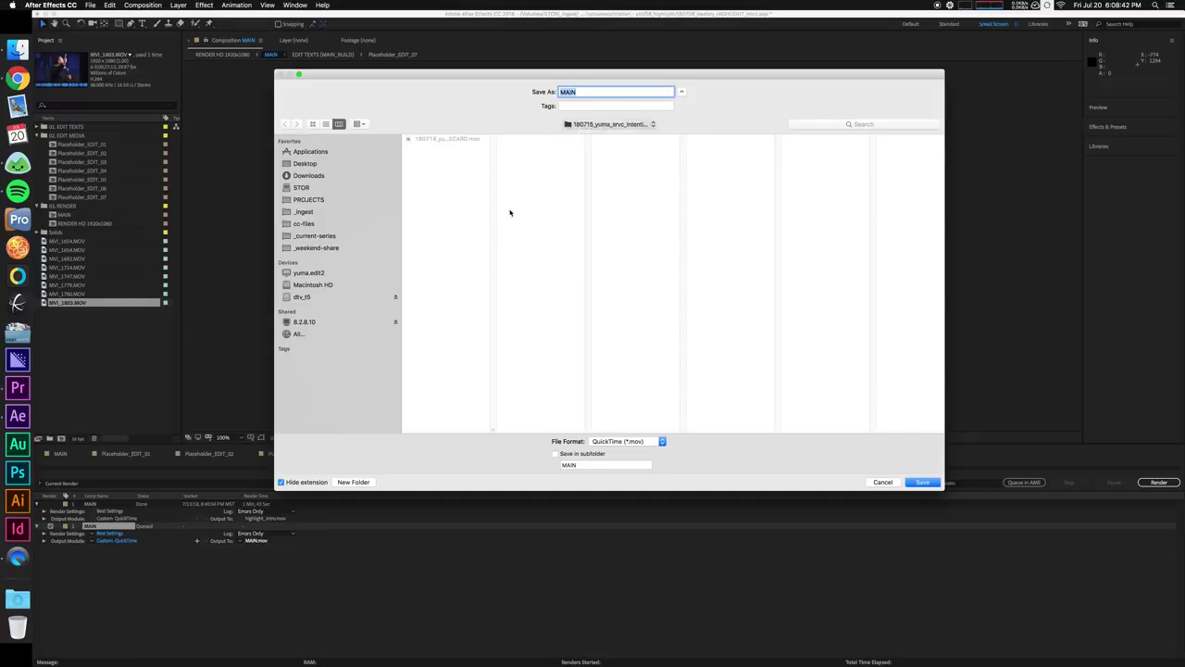
left_click(349, 212)
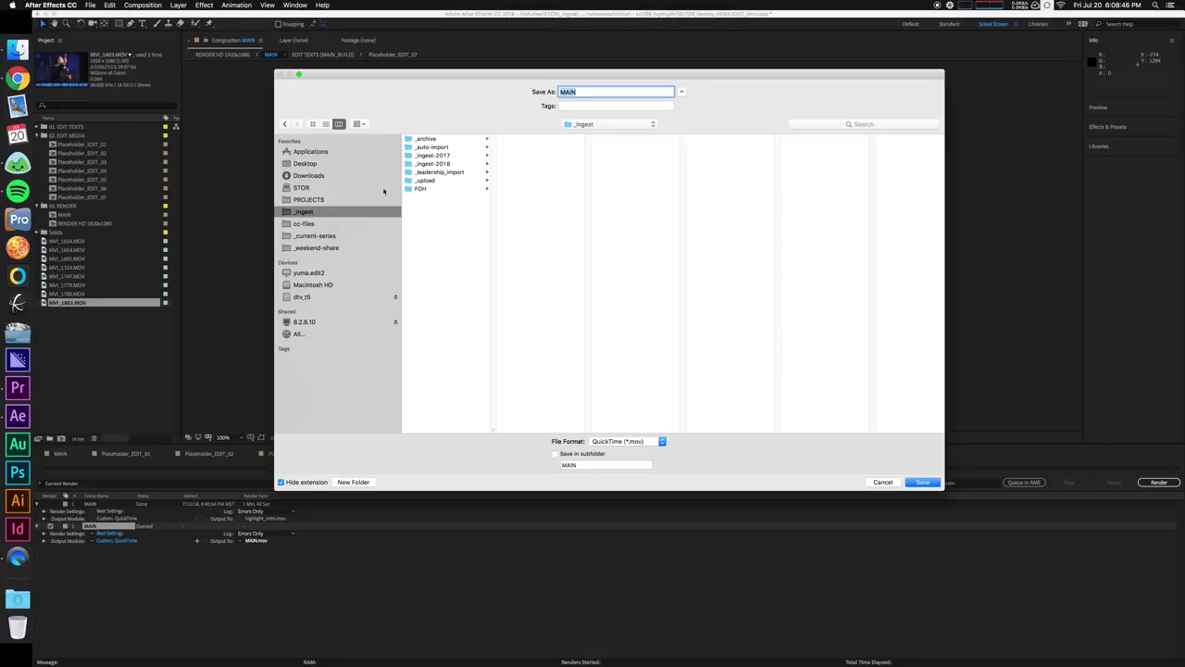
left_click(463, 164)
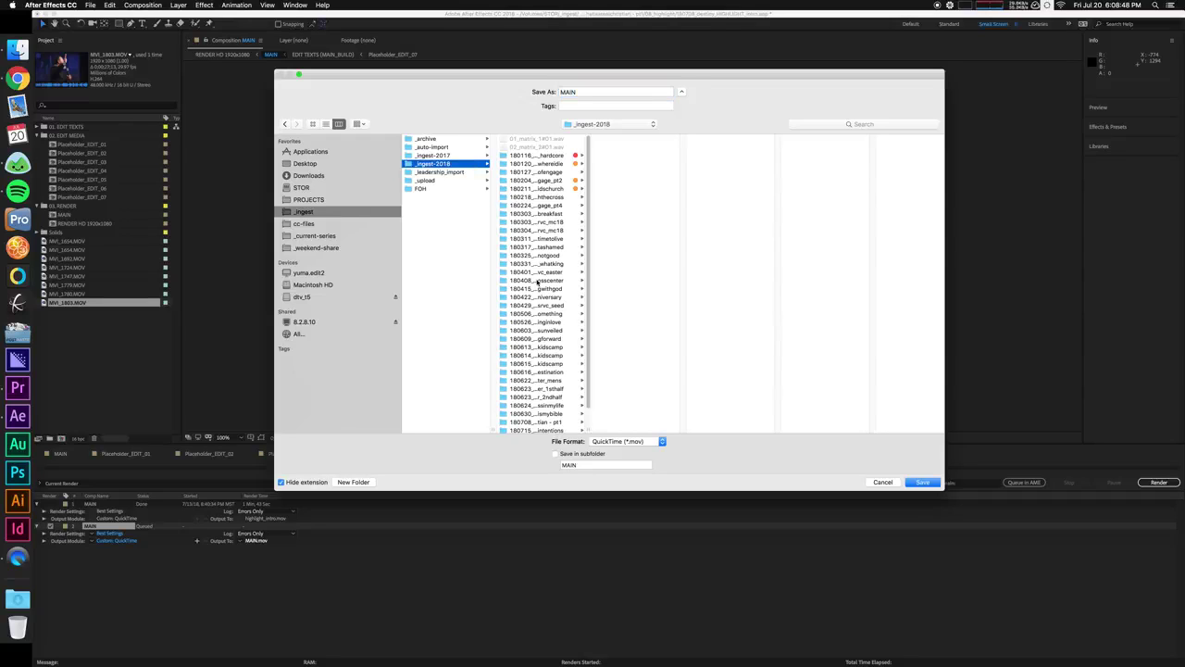
left_click(543, 413)
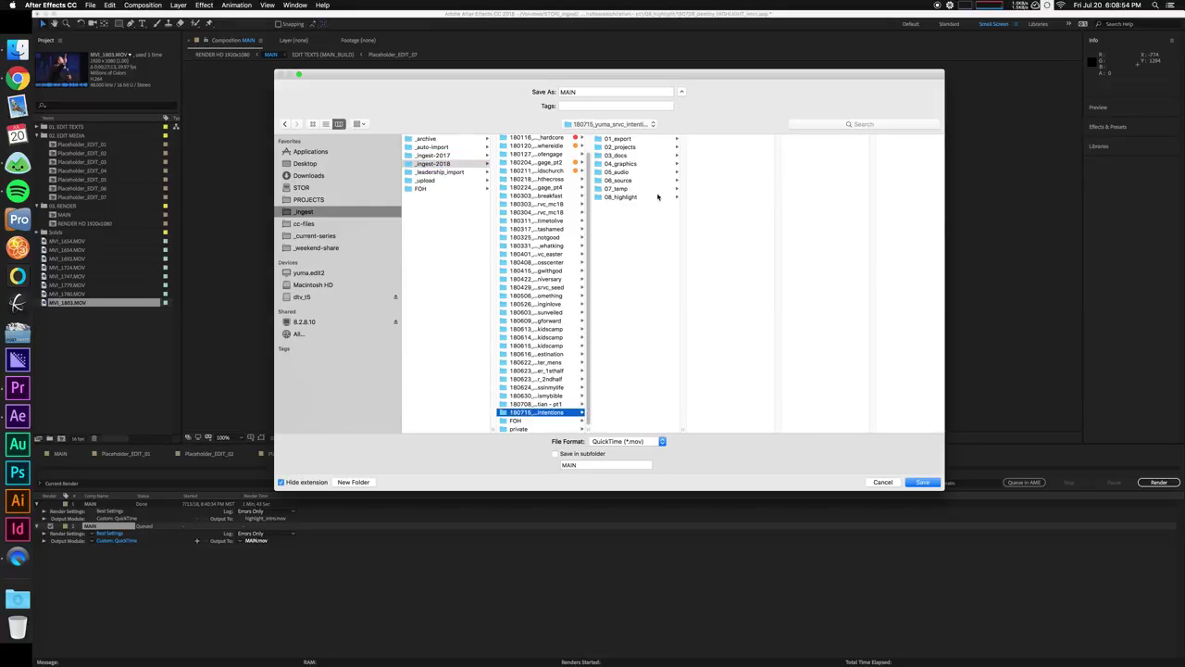
left_click(671, 197)
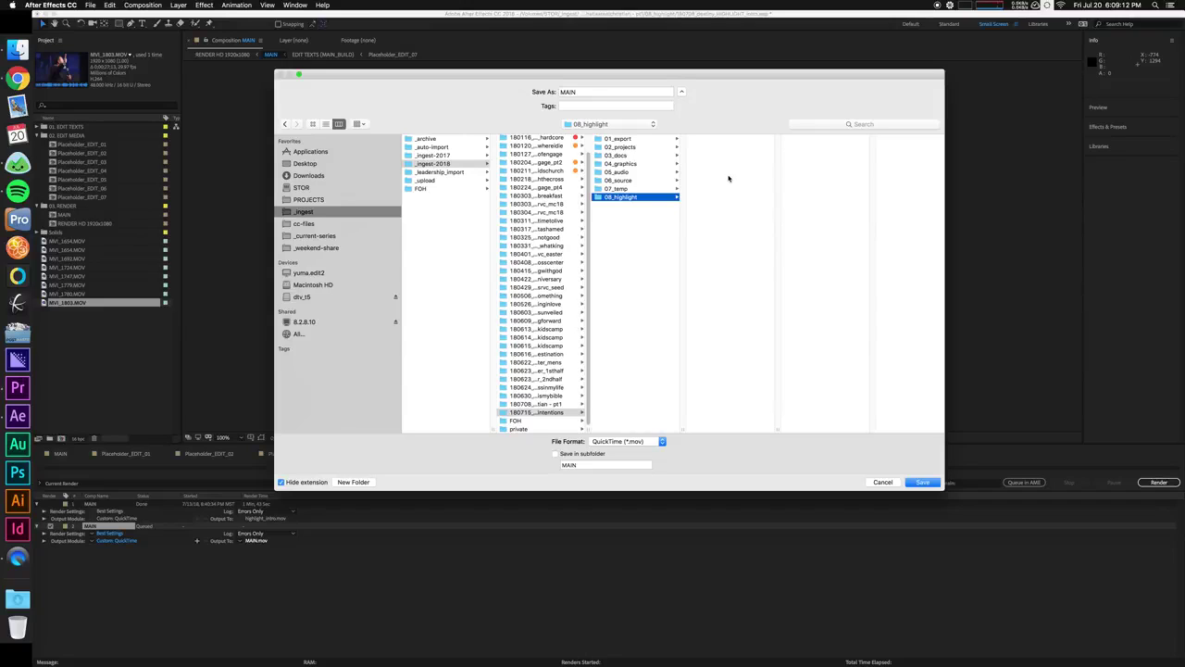
left_click(919, 483)
left_click(1148, 483)
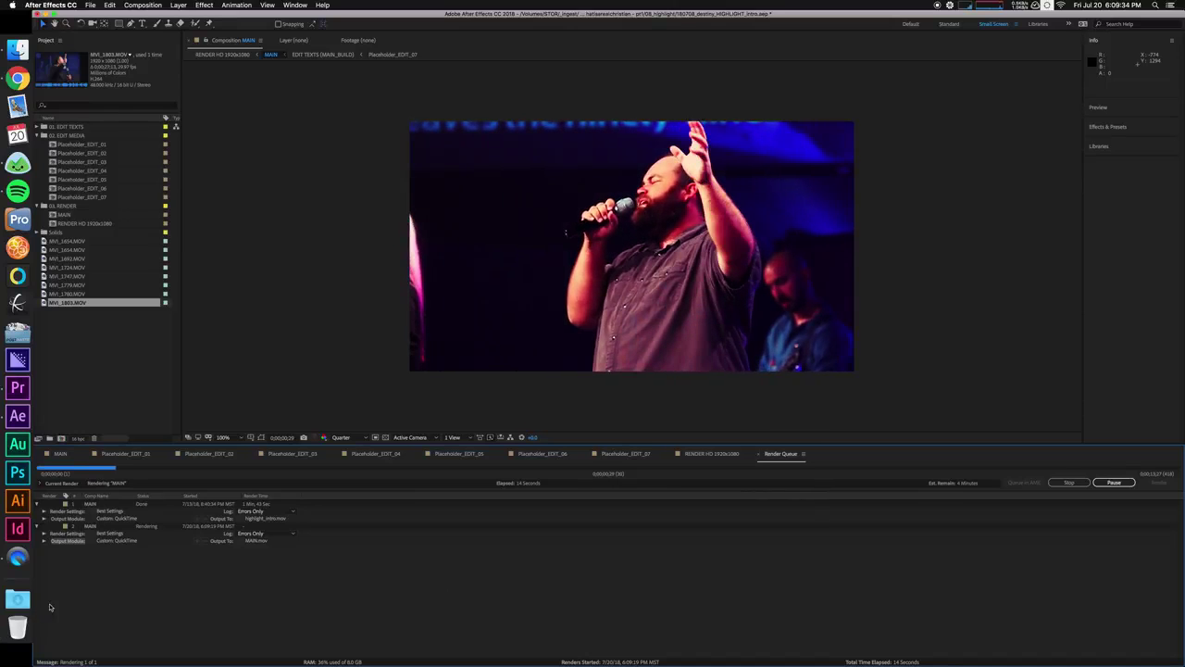
left_click(33, 574)
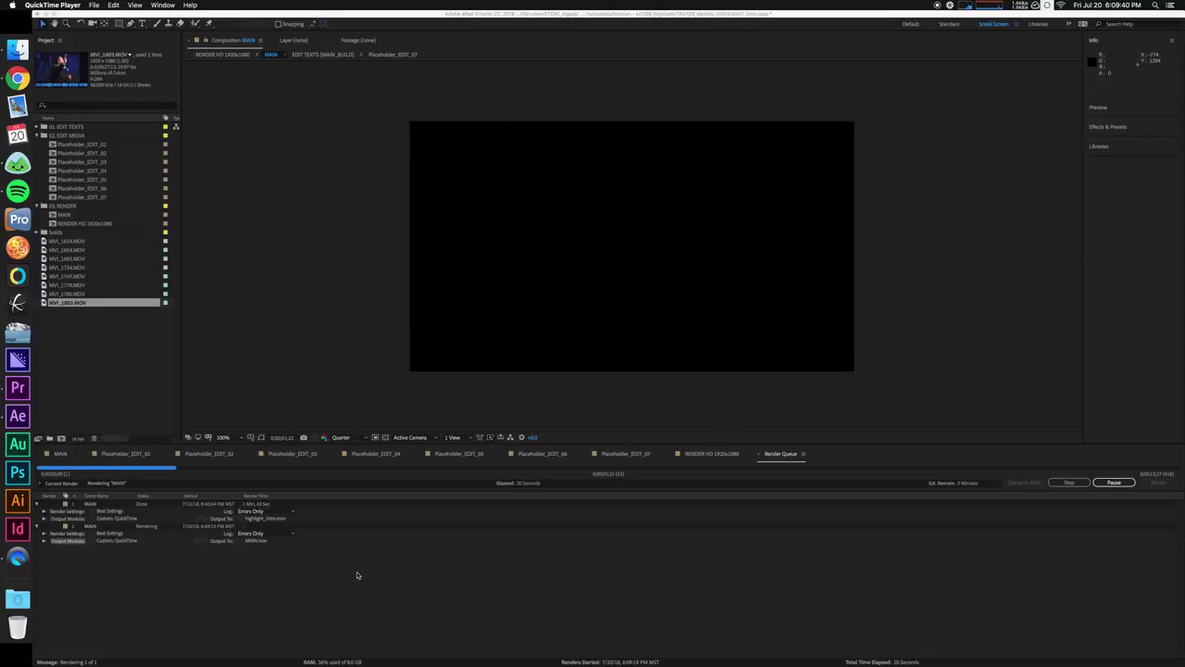
left_click(357, 575)
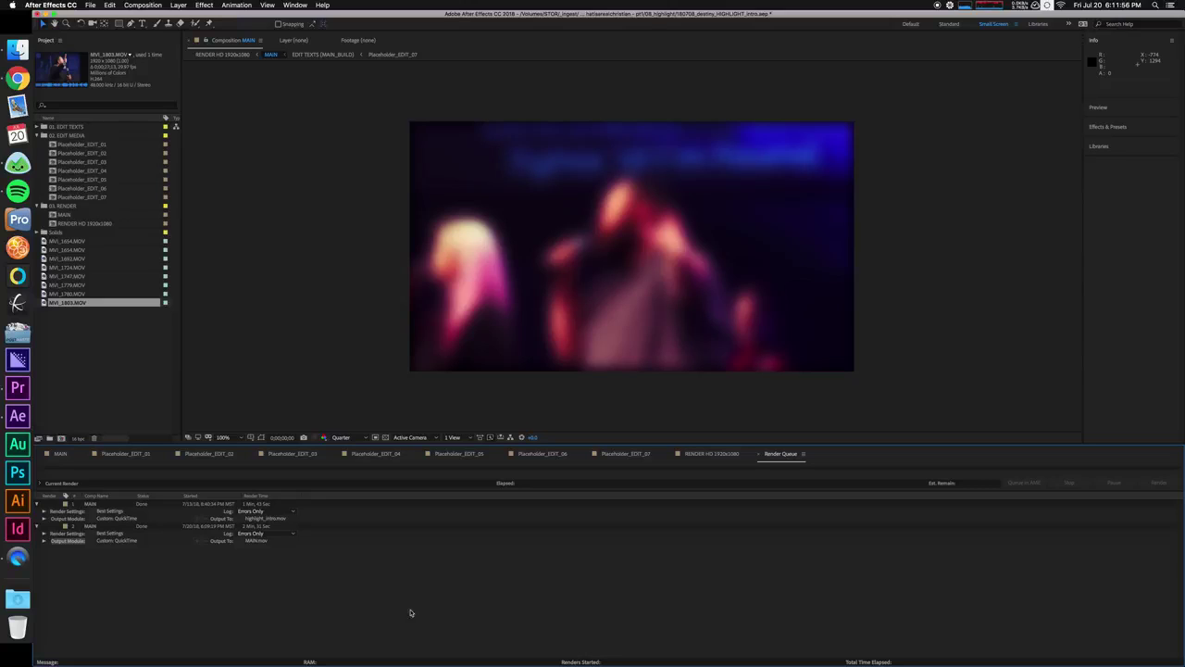
Switch from After Effects to Finder and open the 08_highlight folder inside 180715_yuma_srvc_intentions
right_click(14, 410)
left_click(61, 414)
left_click_drag(685, 225, 646, 214)
left_click(354, 332)
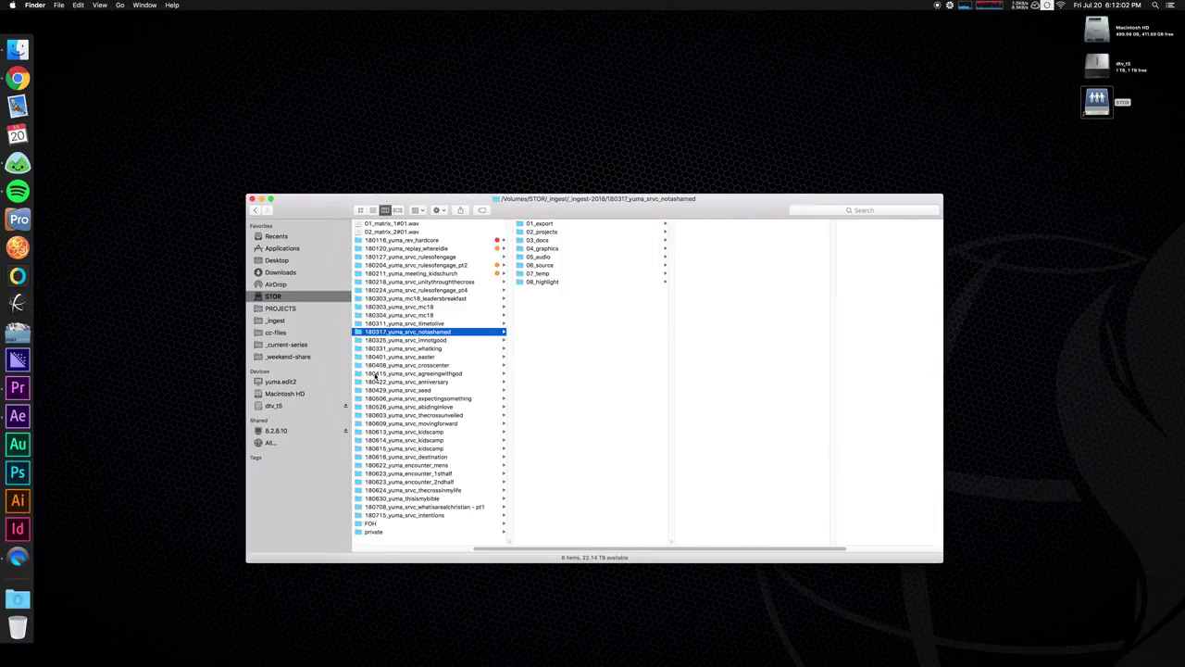
left_click(415, 514)
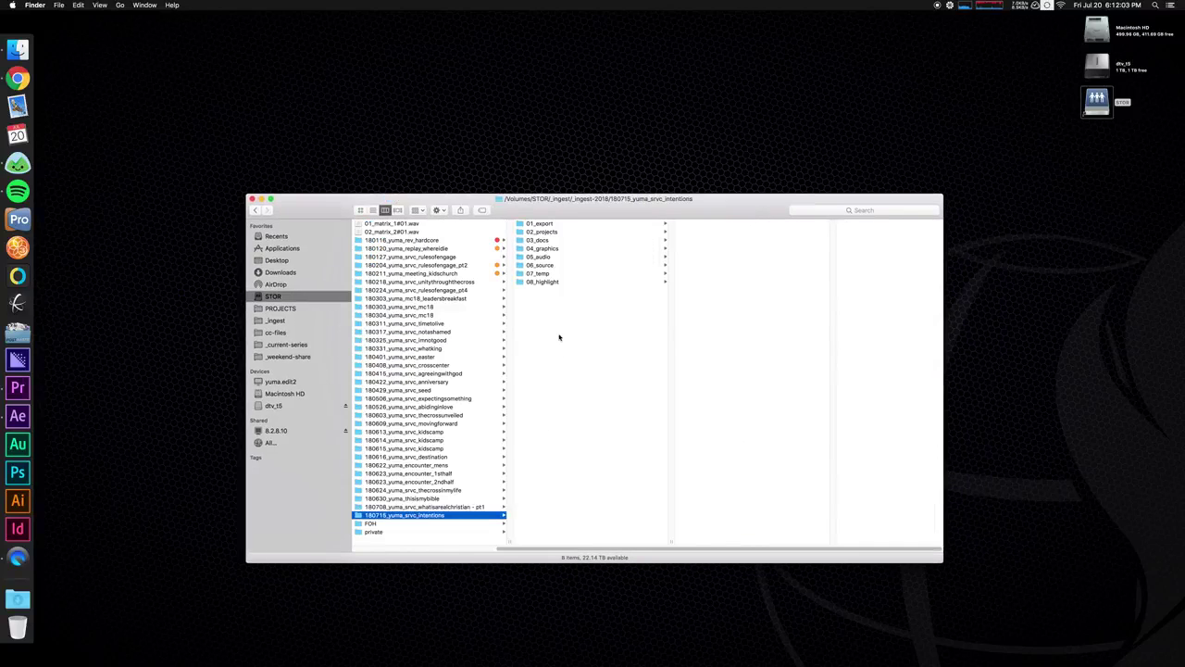
left_click(565, 282)
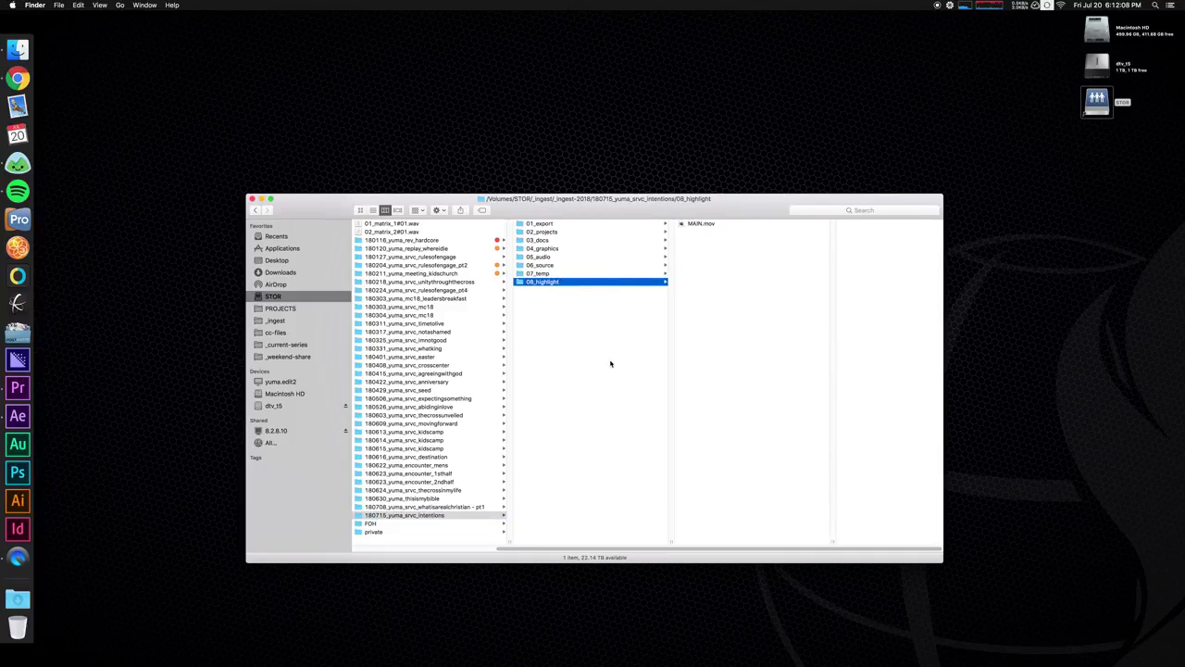
left_click_drag(607, 212, 590, 199)
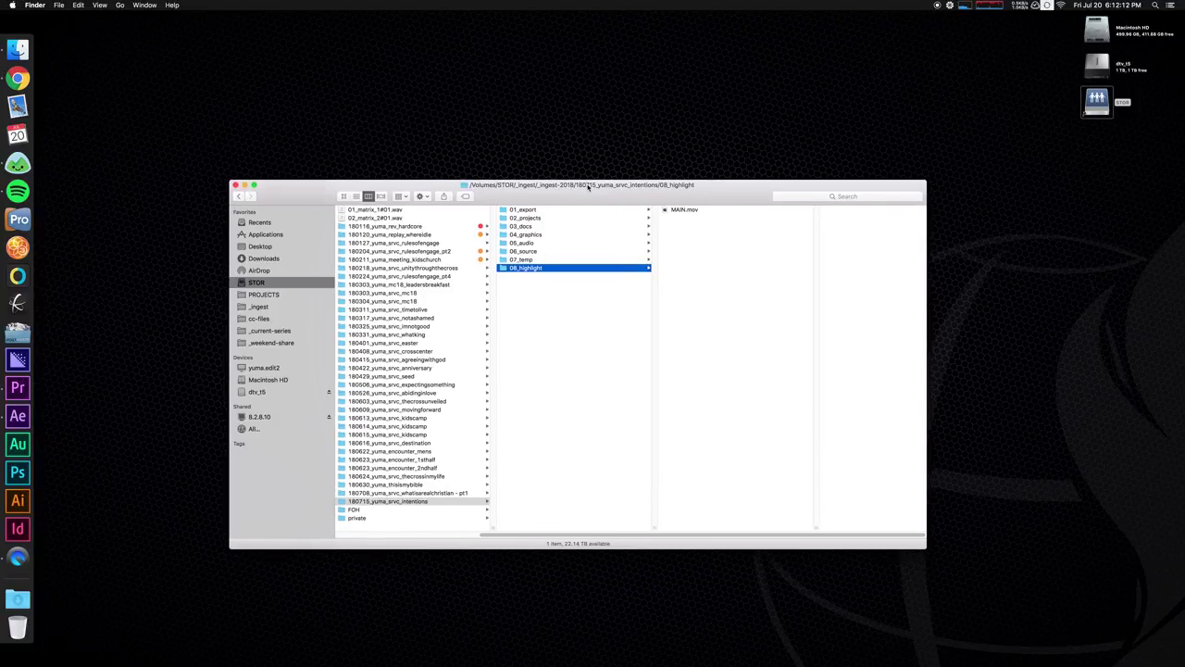
Preview the rendered MAIN.mov with Quick Look and close the preview
left_click(692, 210)
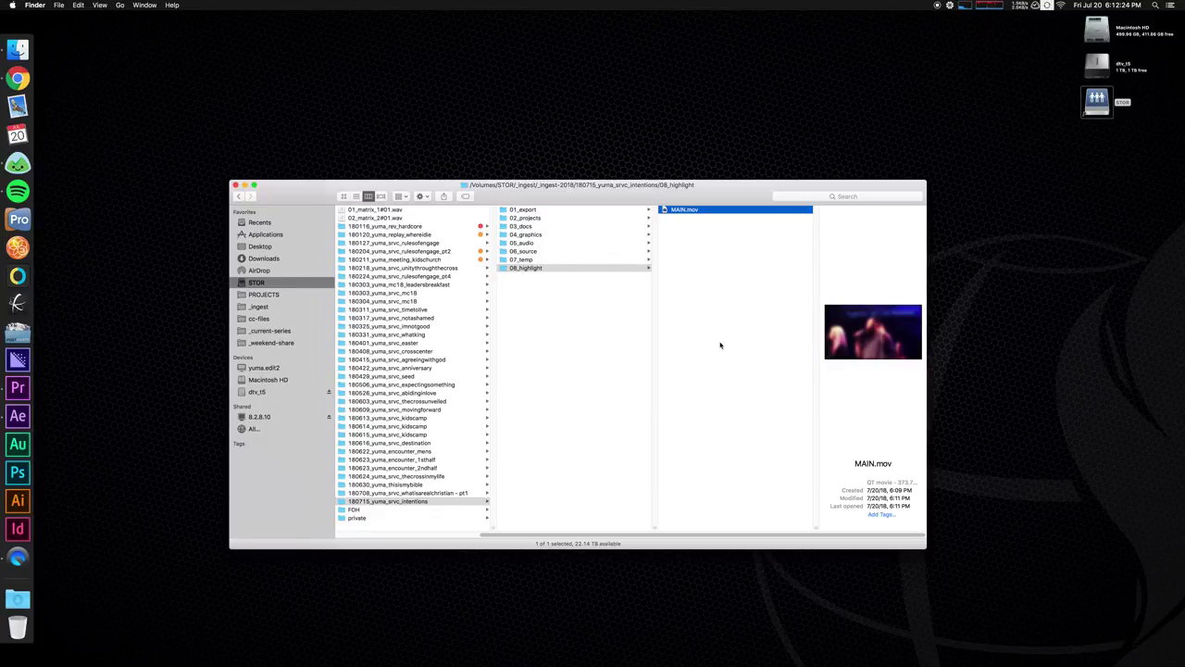
key("space")
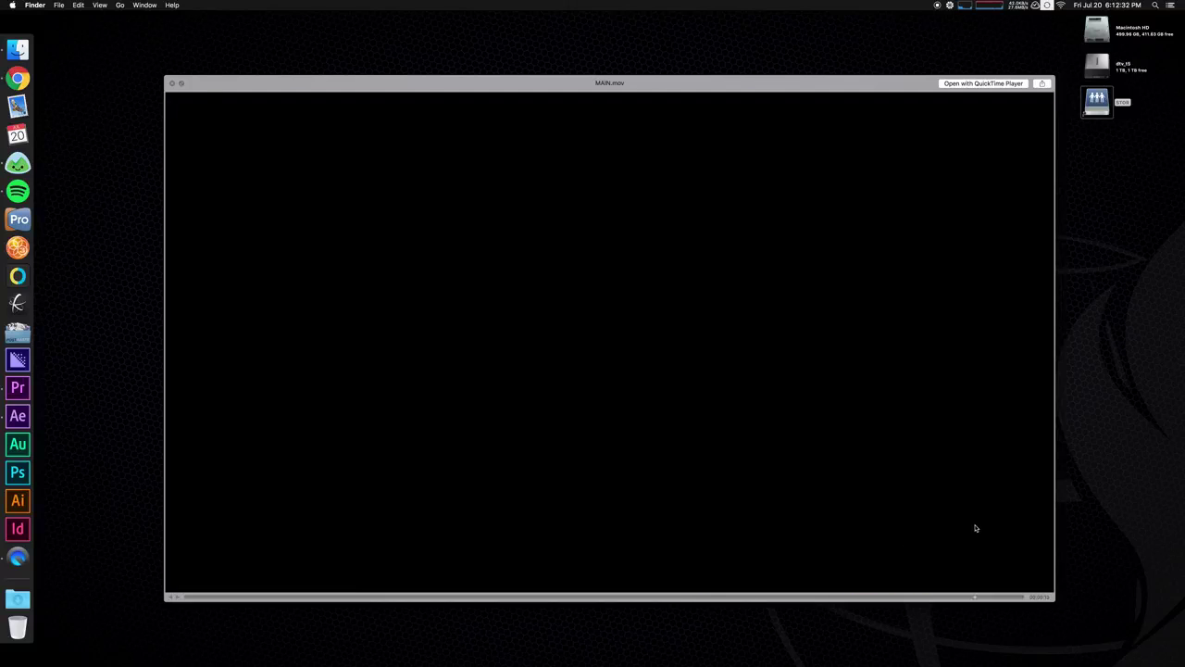
key("space")
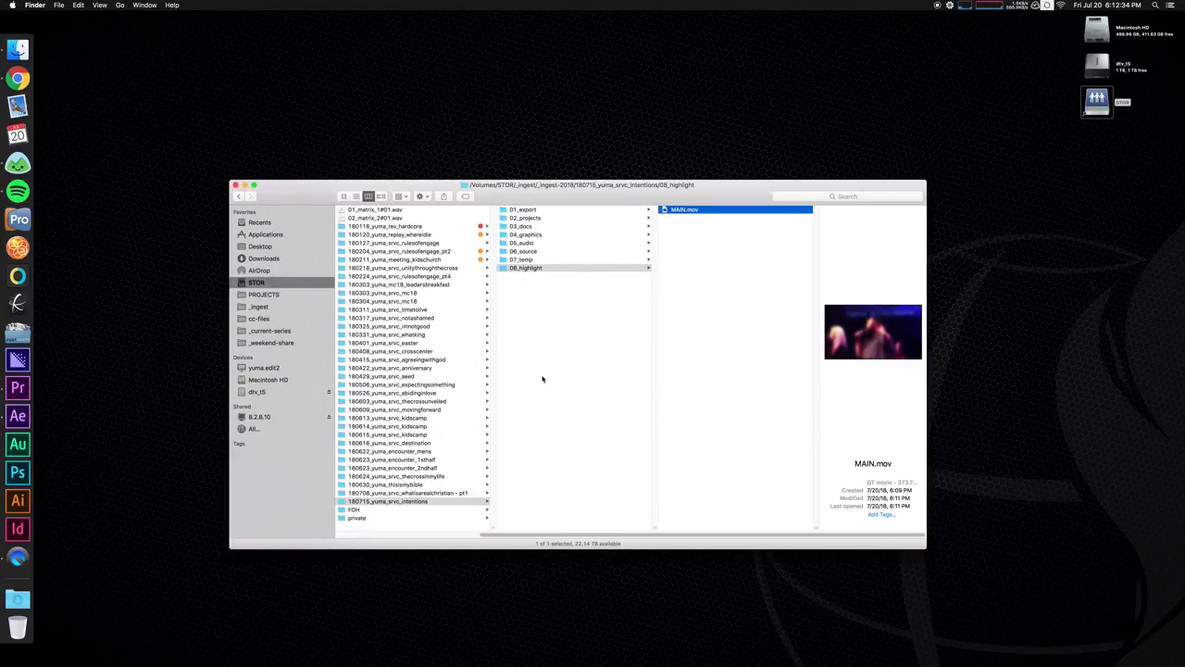